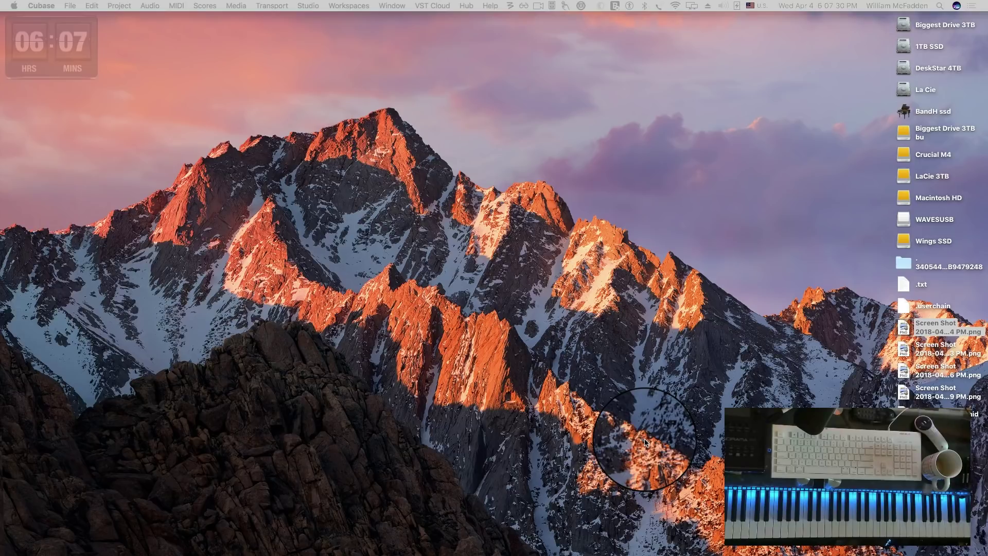
# Switch to OrbComposer and start a new project from the Orchestral music template.
pyautogui.moveTo(684, 552)
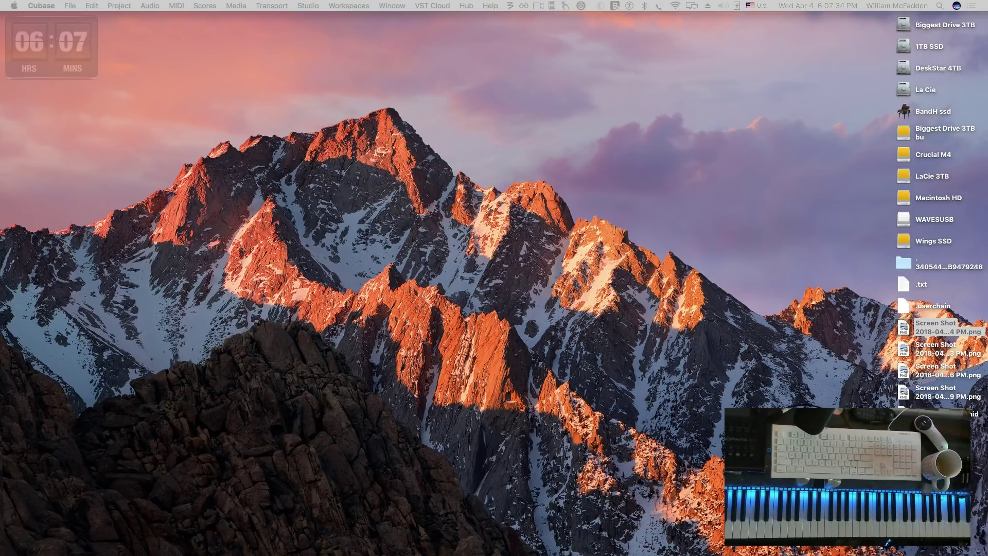
pyautogui.moveTo(870, 551)
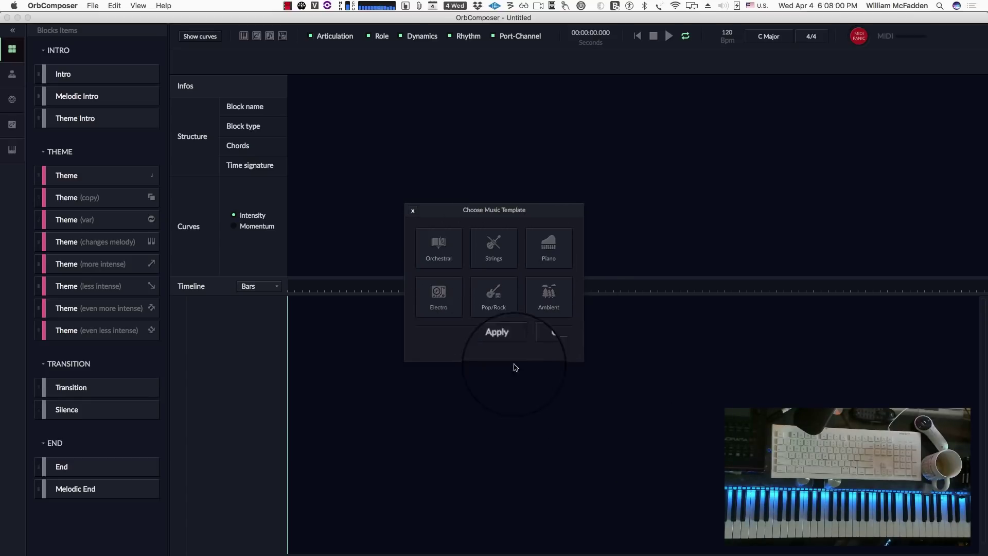
pyautogui.click(440, 247)
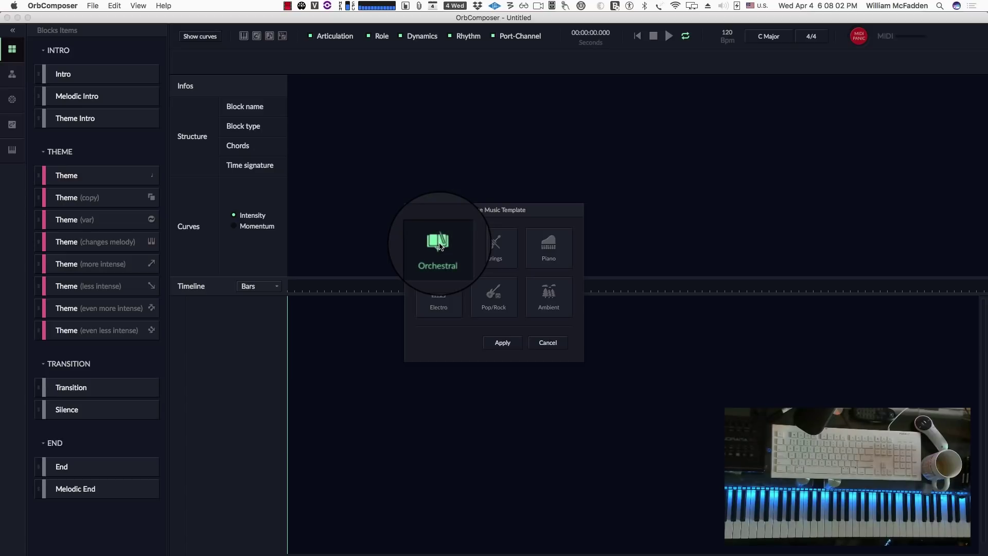
pyautogui.click(502, 343)
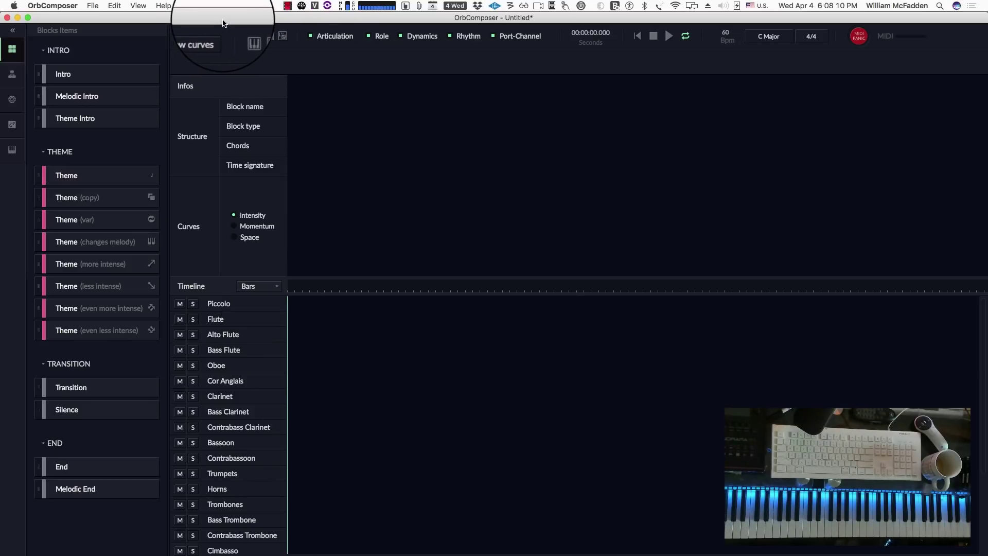
pyautogui.moveTo(221, 19); pyautogui.dragTo(228, 19)
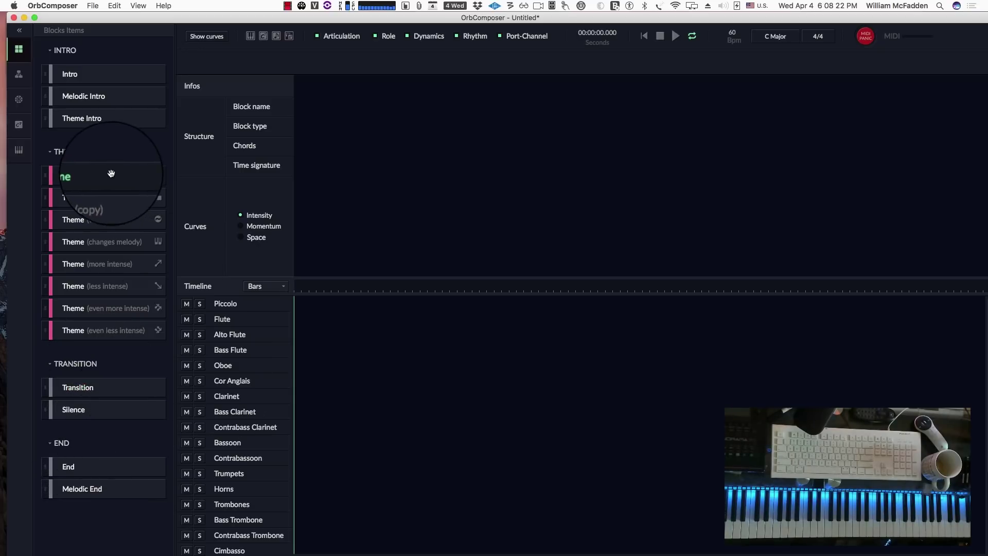
# Add a Theme block to the empty arrangement and give it the single-section S structure of 8 bars.
pyautogui.moveTo(106, 175); pyautogui.dragTo(387, 100)
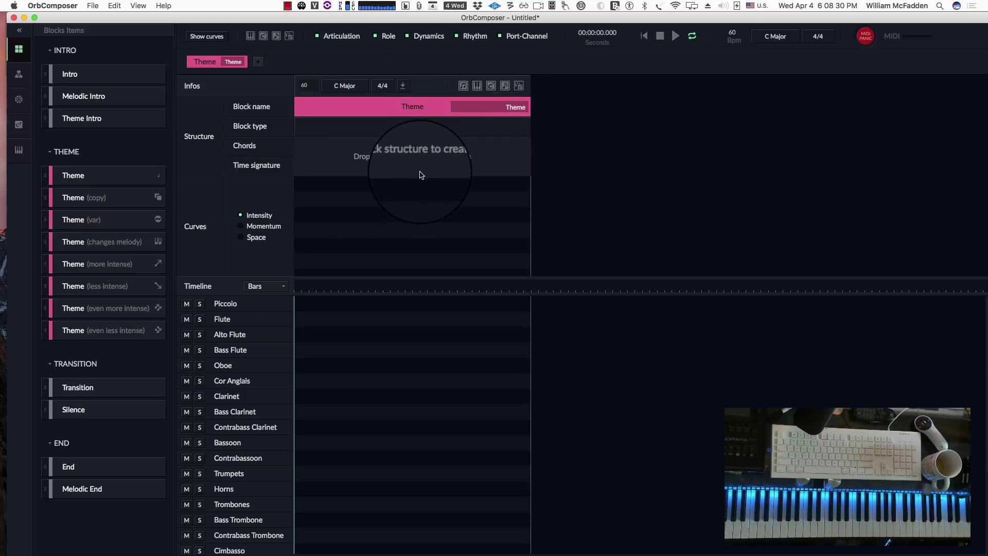
pyautogui.click(19, 74)
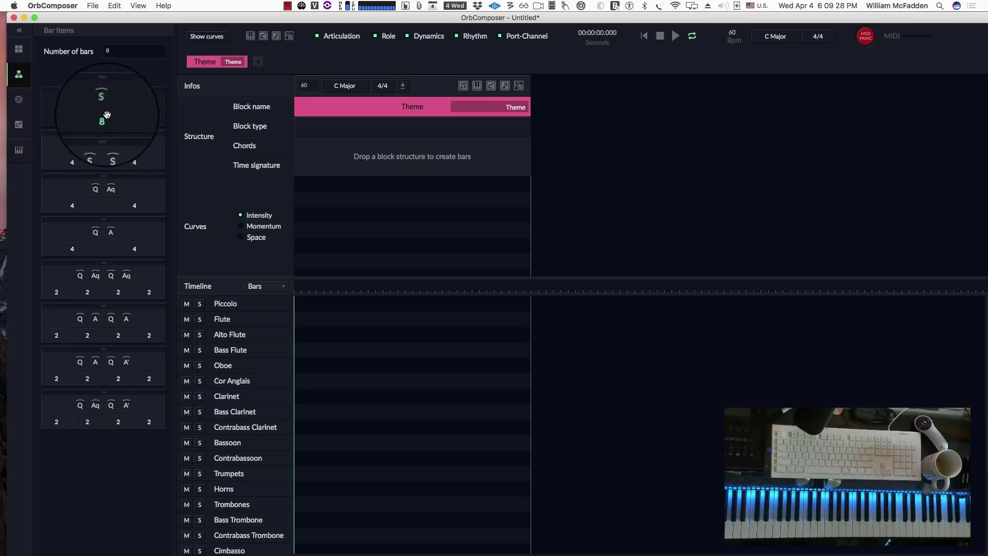
pyautogui.moveTo(131, 108); pyautogui.dragTo(387, 144)
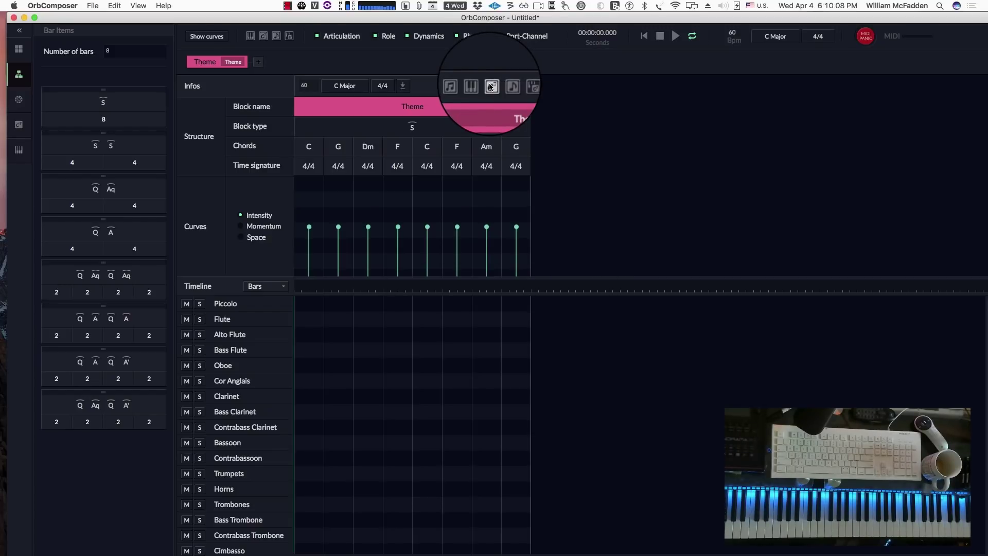
pyautogui.scroll(-3, 397, 373)
pyautogui.scroll(3, 394, 399)
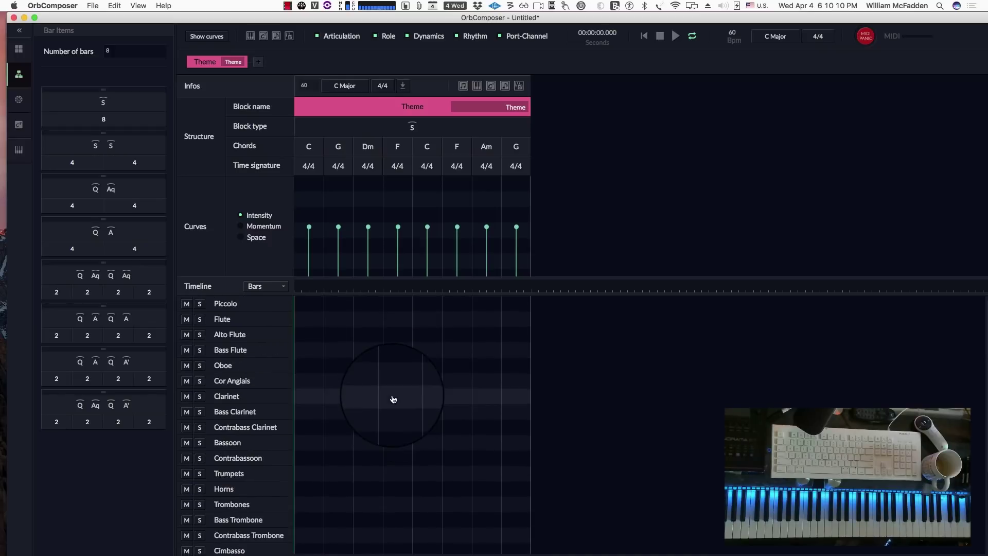
pyautogui.scroll(-3, 393, 396)
pyautogui.scroll(3, 401, 378)
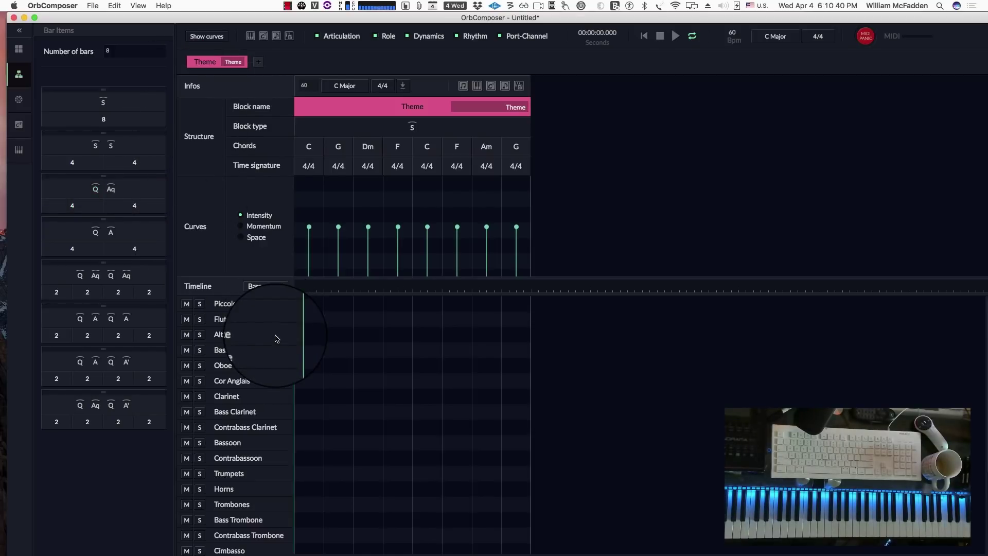
# Add the Piano1 keyboard instrument as a new track above Piccolo.
pyautogui.click(18, 99)
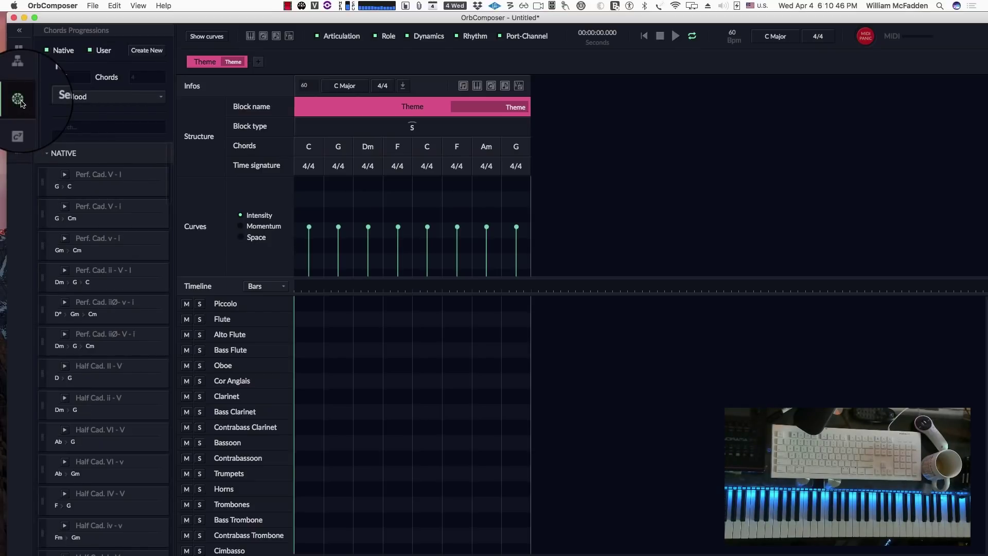
pyautogui.click(19, 126)
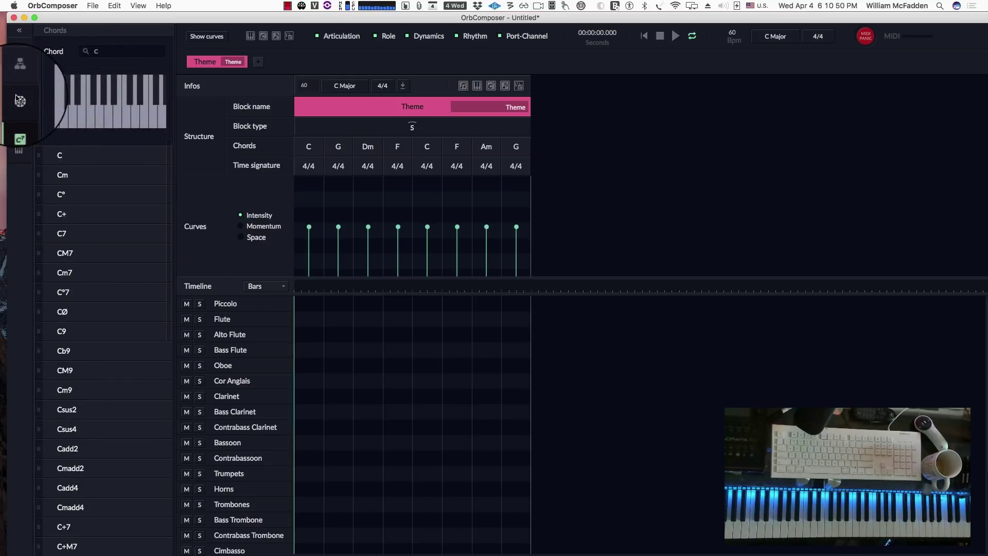
pyautogui.click(18, 150)
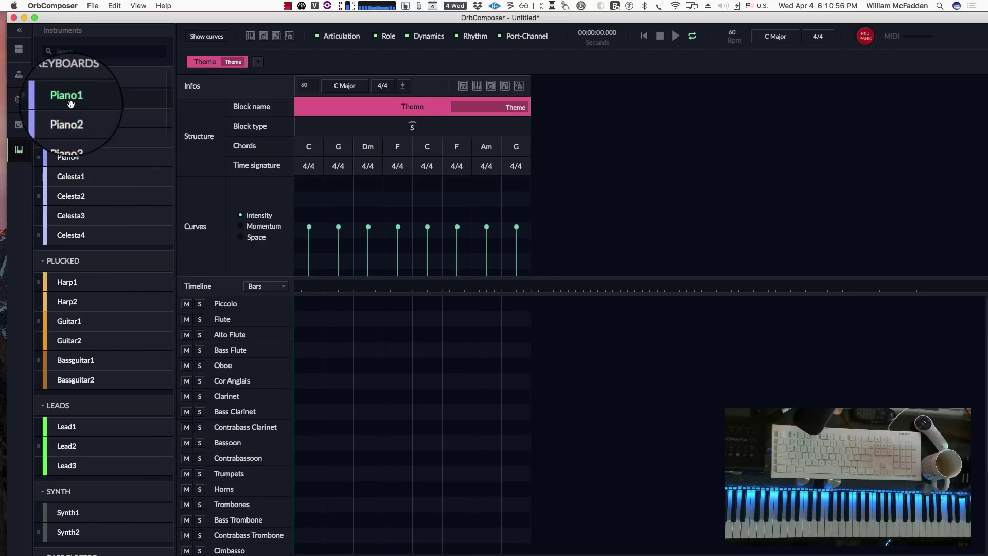
pyautogui.moveTo(65, 99); pyautogui.dragTo(247, 304)
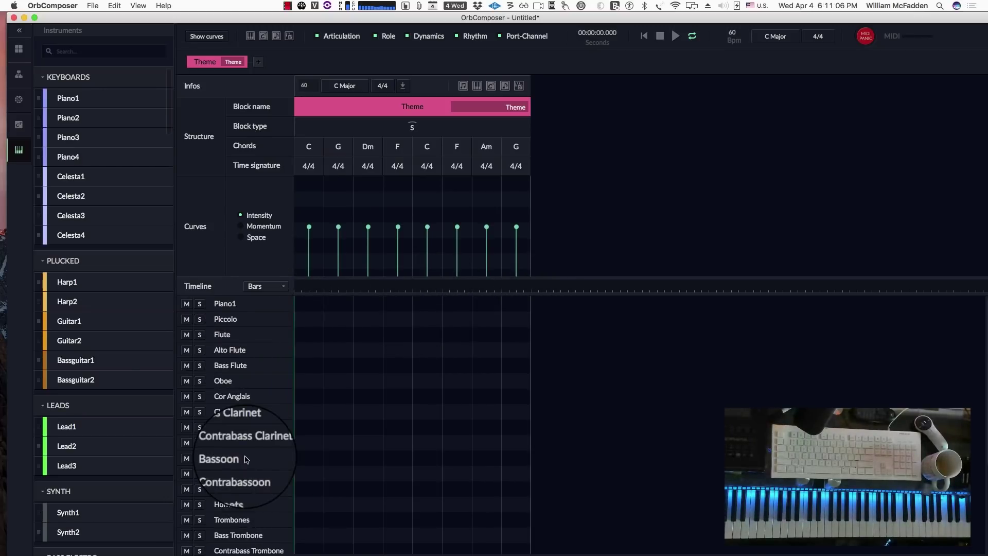
# Create a clip on the Piano1 track spanning the Theme block.
pyautogui.scroll(-1, 262, 451)
pyautogui.scroll(-3, 262, 451)
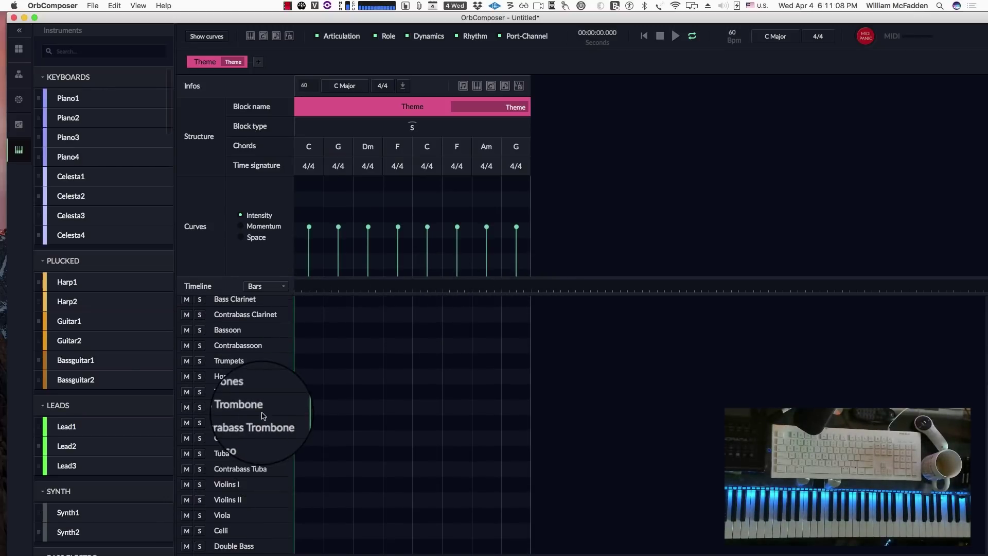
pyautogui.scroll(4, 260, 391)
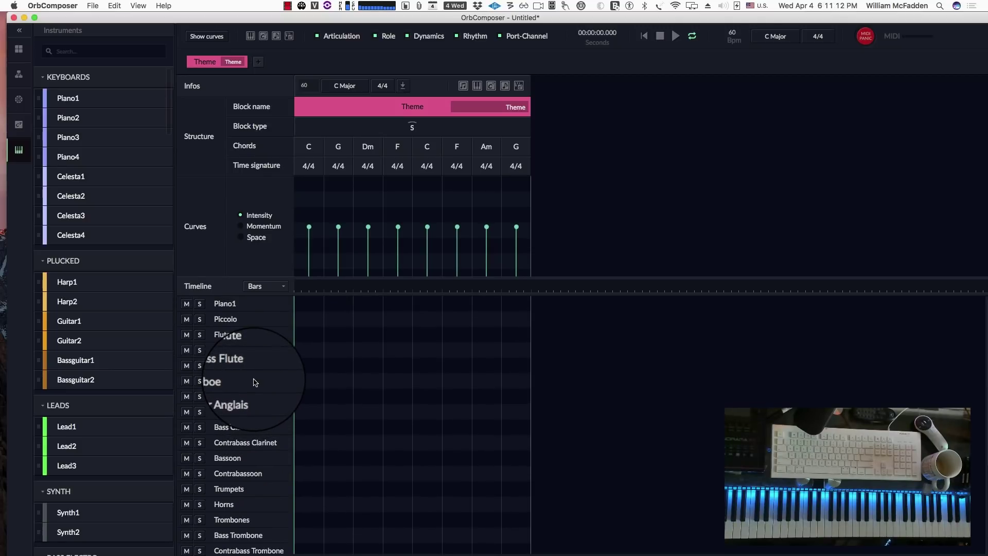
pyautogui.scroll(-3, 254, 382)
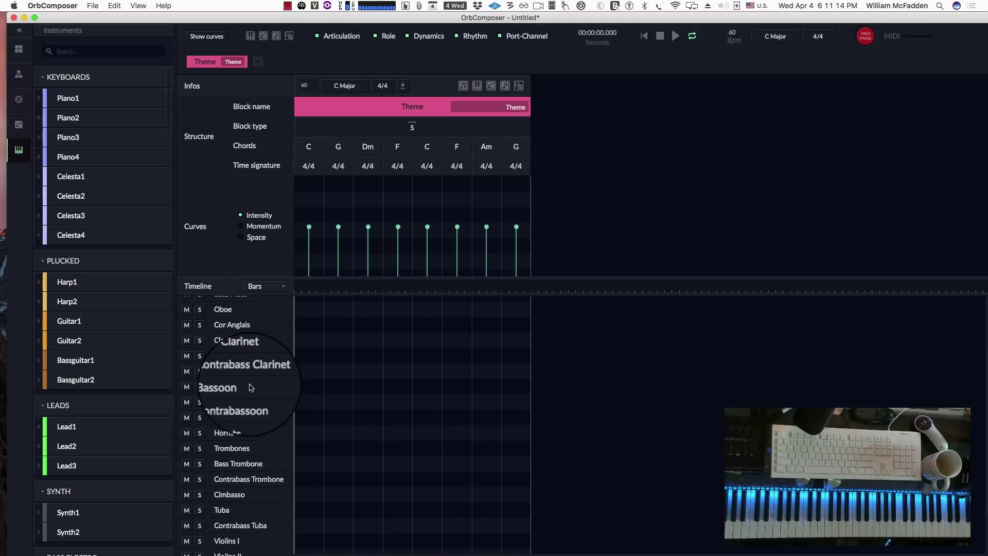
pyautogui.scroll(-2, 251, 387)
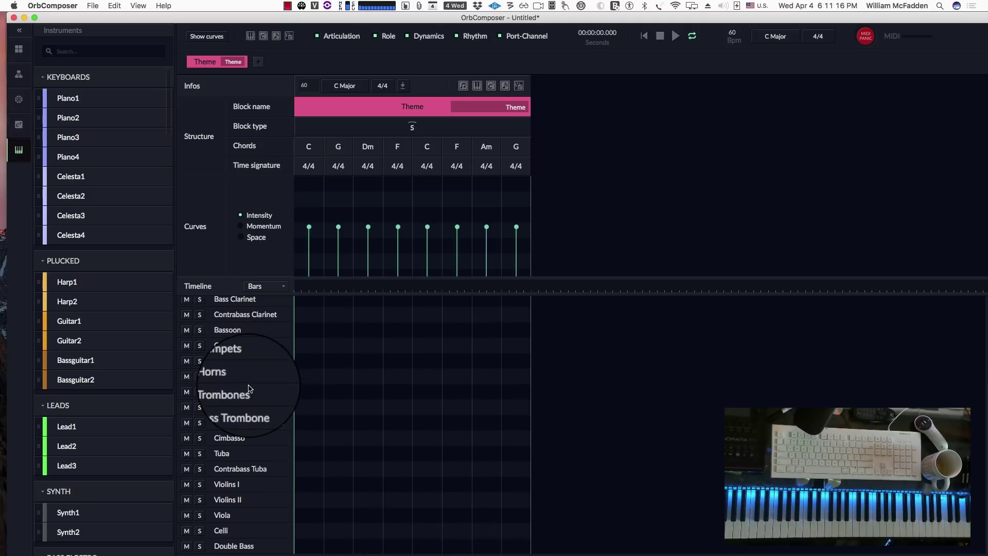
pyautogui.scroll(5, 250, 385)
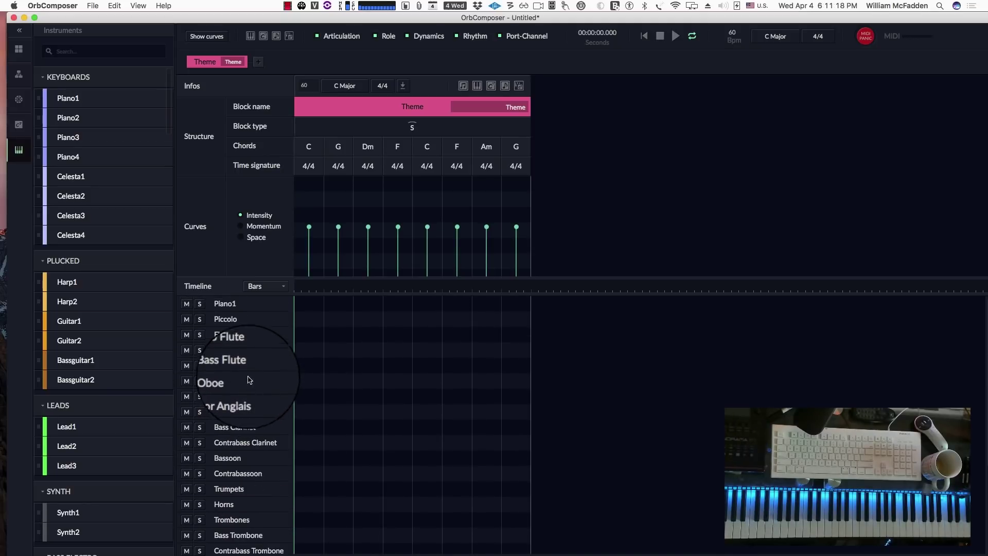
pyautogui.click(338, 308)
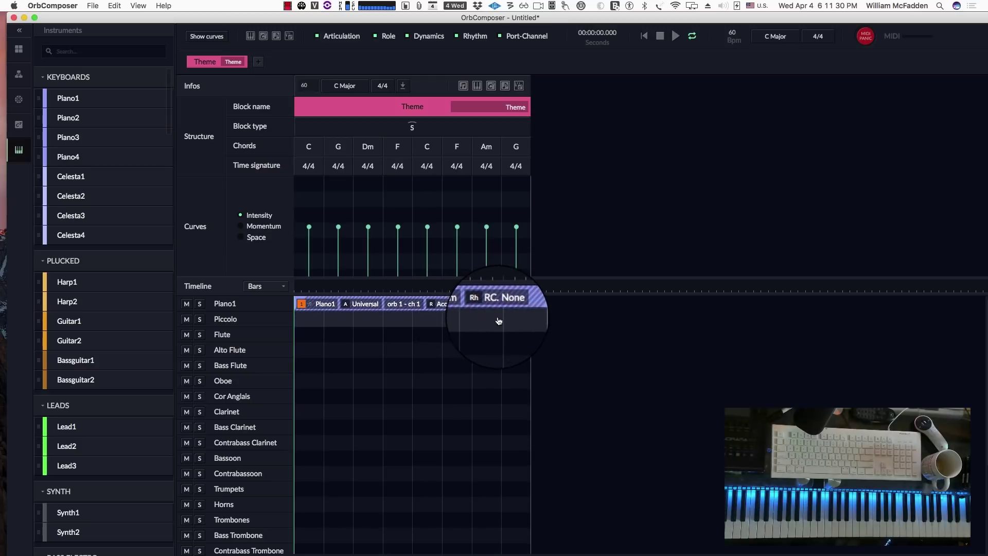
# Review the Piano1 clip's settings, set it to 3 Different Chord Notes, and audition the theme.
pyautogui.click(361, 304)
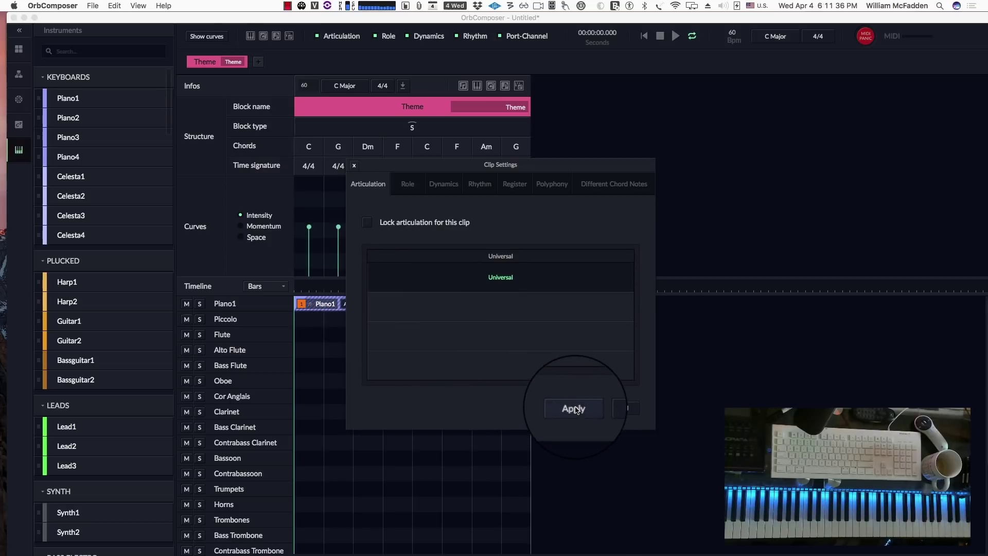
pyautogui.click(409, 187)
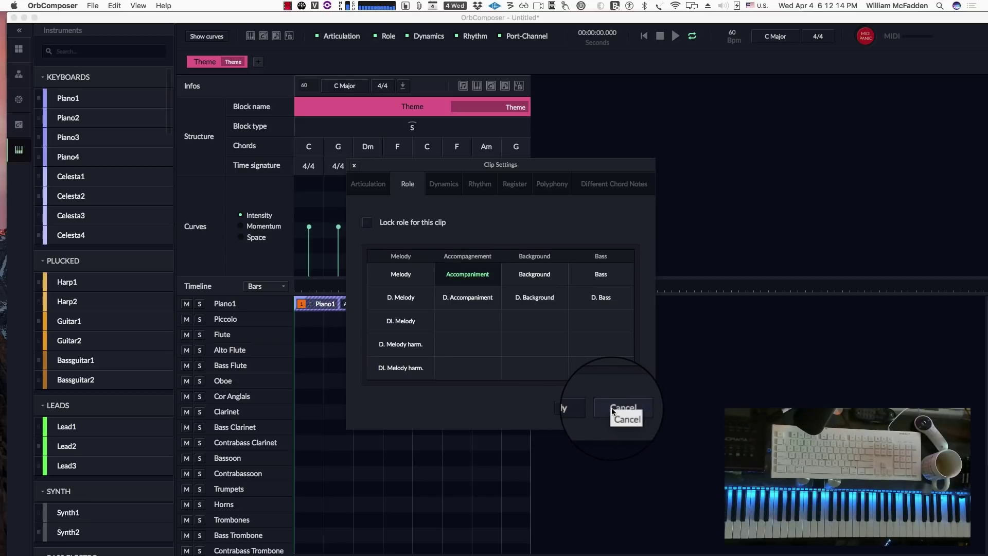
pyautogui.click(442, 188)
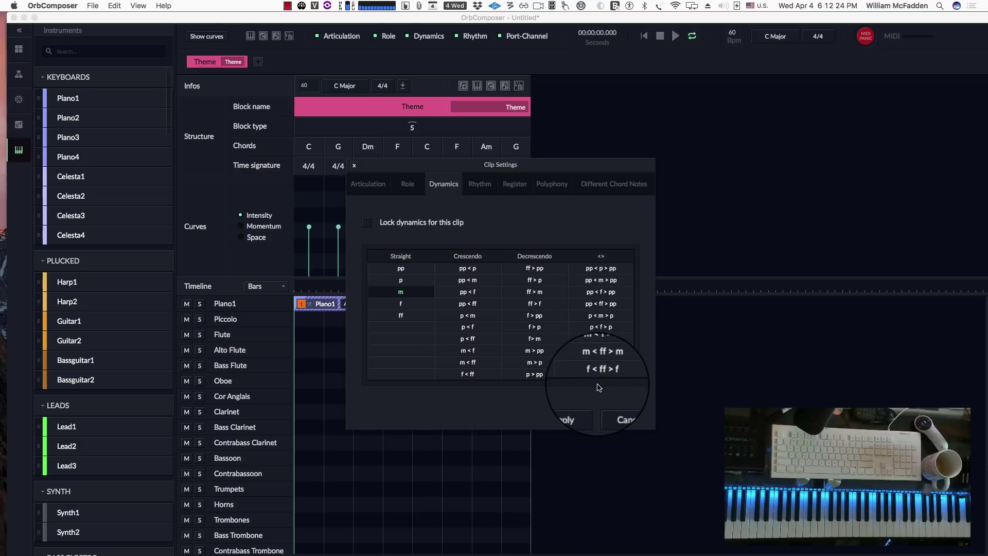
pyautogui.click(482, 184)
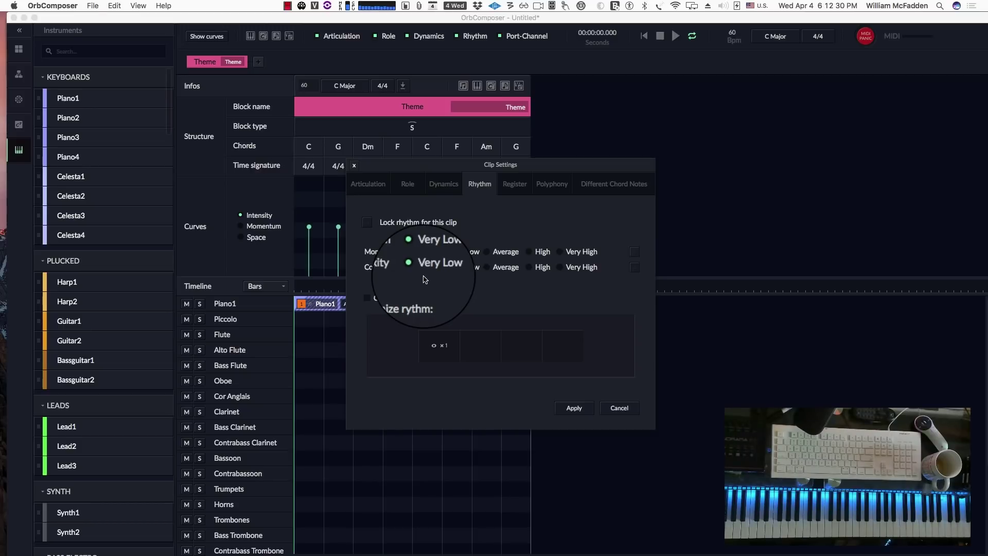
pyautogui.click(511, 191)
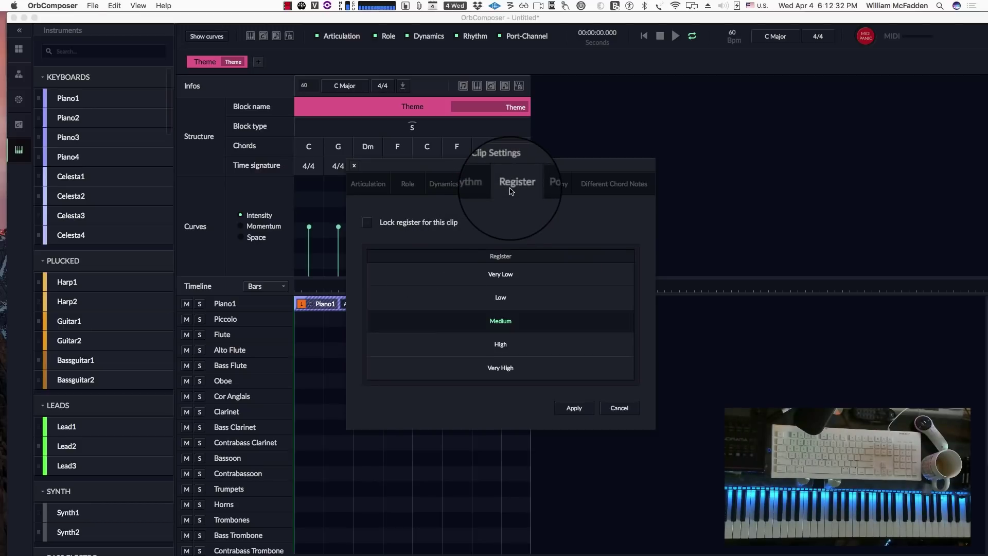
pyautogui.click(549, 189)
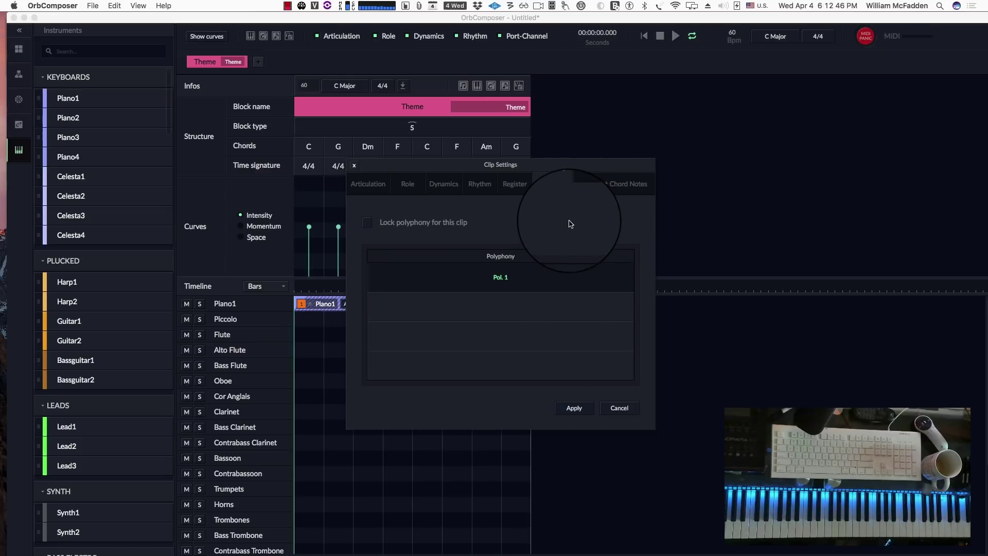
pyautogui.click(604, 186)
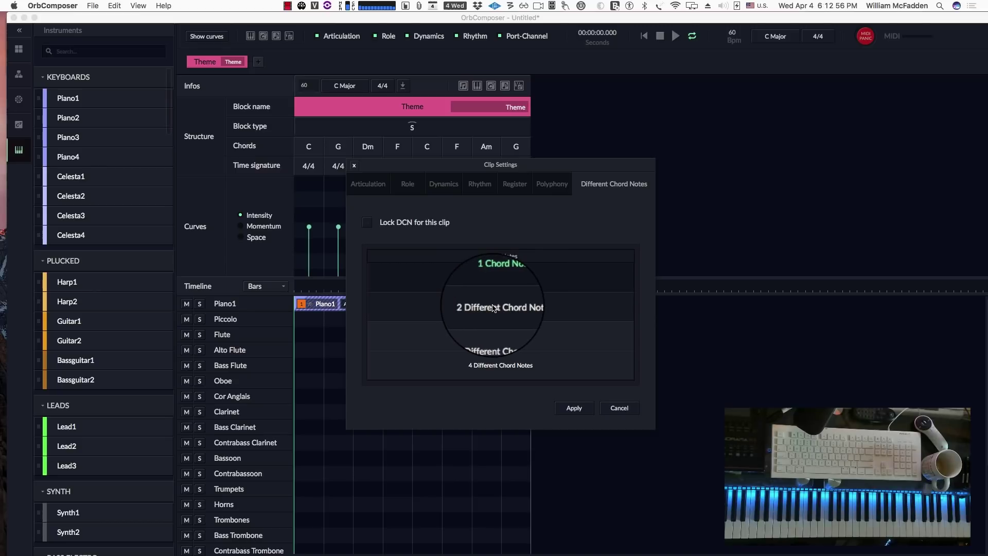
pyautogui.click(494, 337)
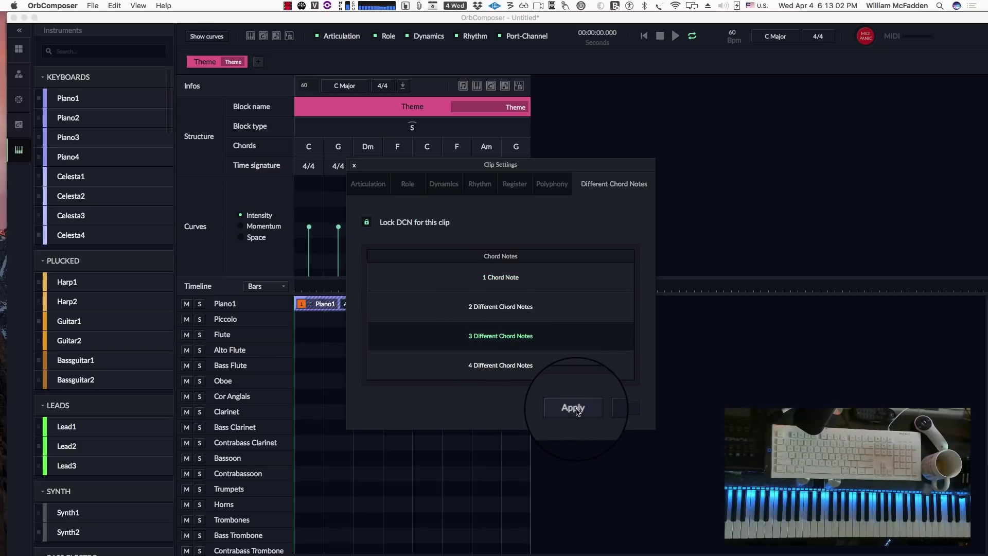
pyautogui.click(572, 408)
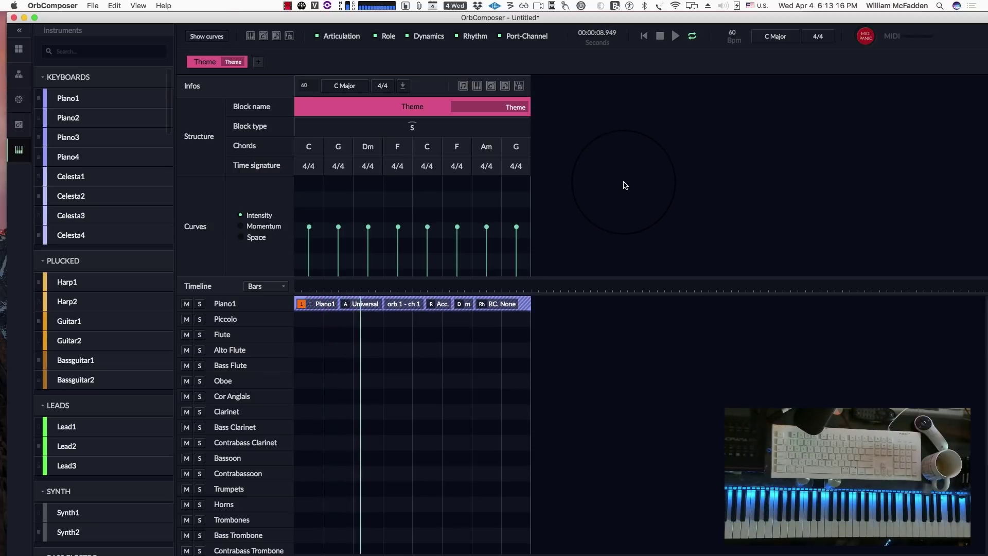
pyautogui.click(659, 37)
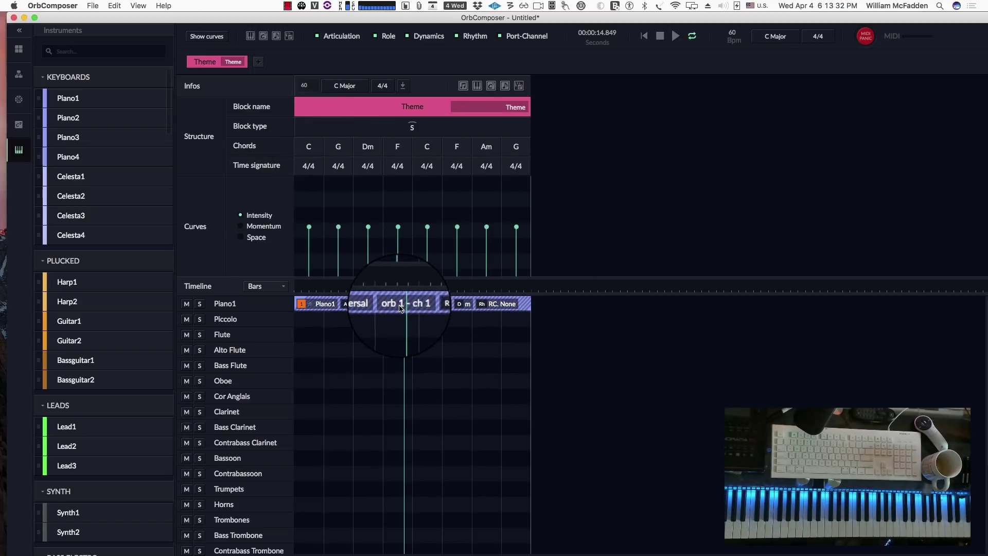
# Set the Piano1 clip's rhythm momentum to High and play the theme back from the start.
pyautogui.click(366, 305)
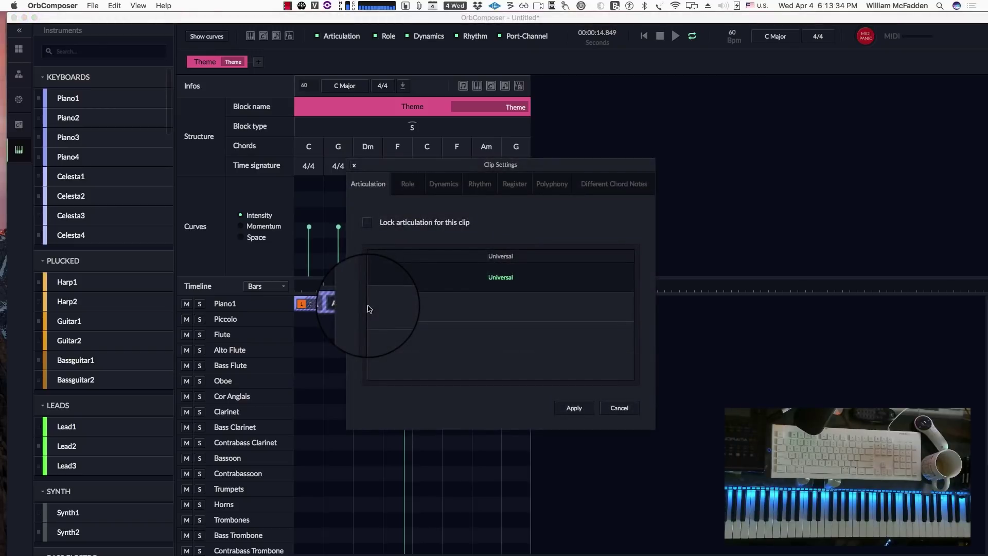
pyautogui.click(444, 186)
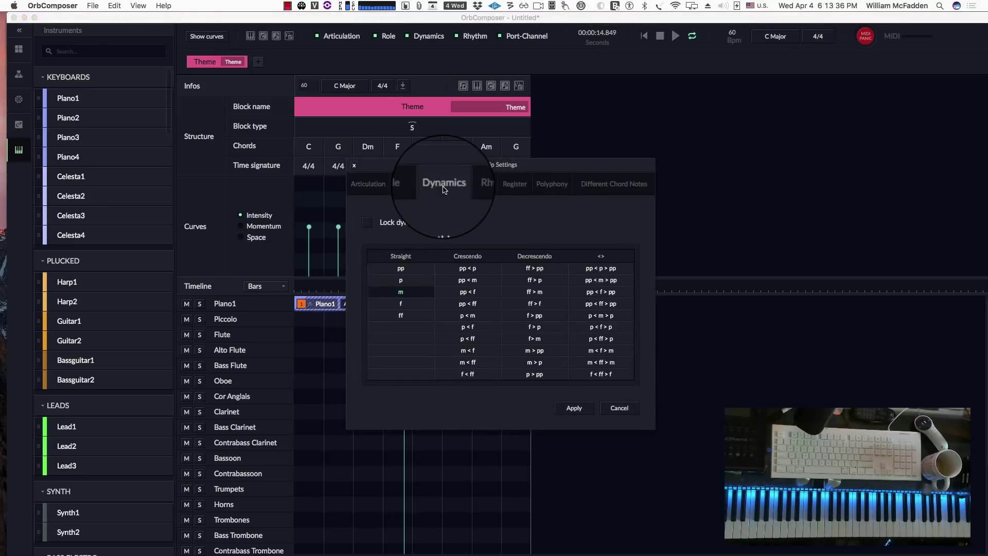
pyautogui.click(484, 188)
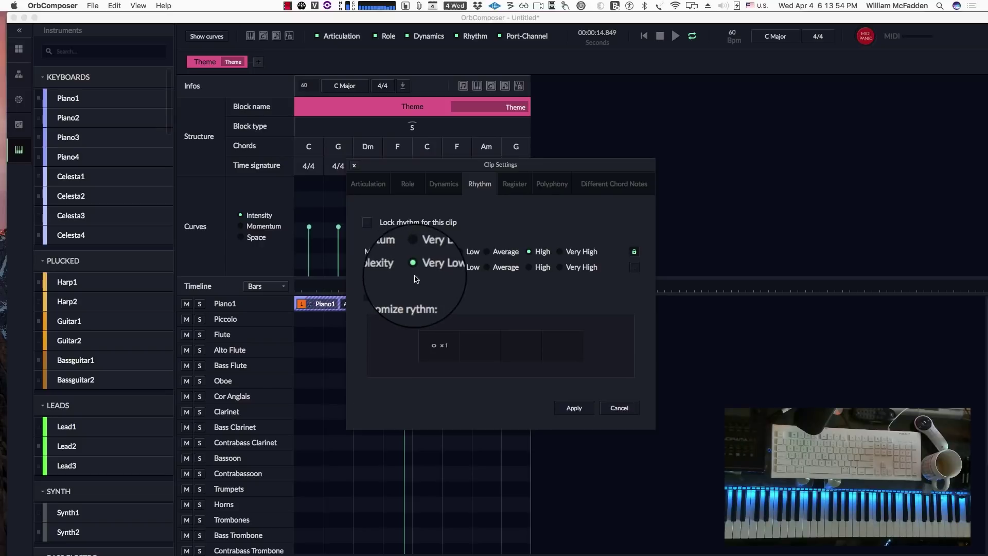
pyautogui.click(574, 409)
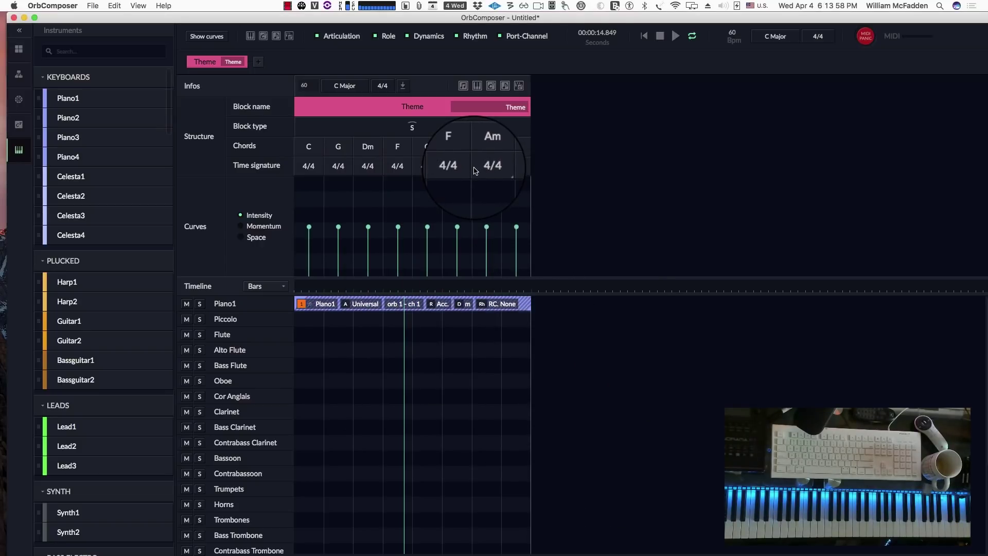
pyautogui.click(647, 39)
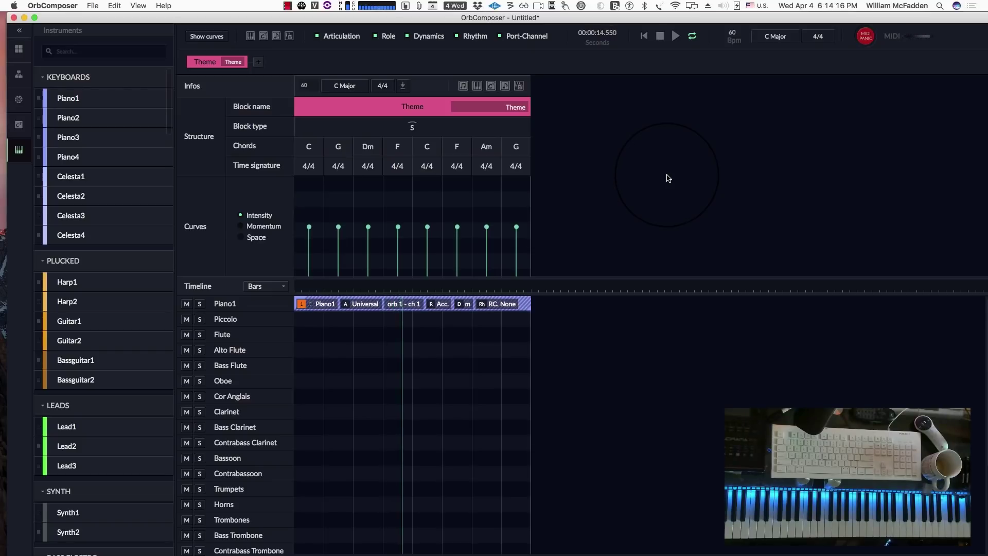
# Stop playback and change the sixth chord of the Theme block to Dm.
pyautogui.click(661, 36)
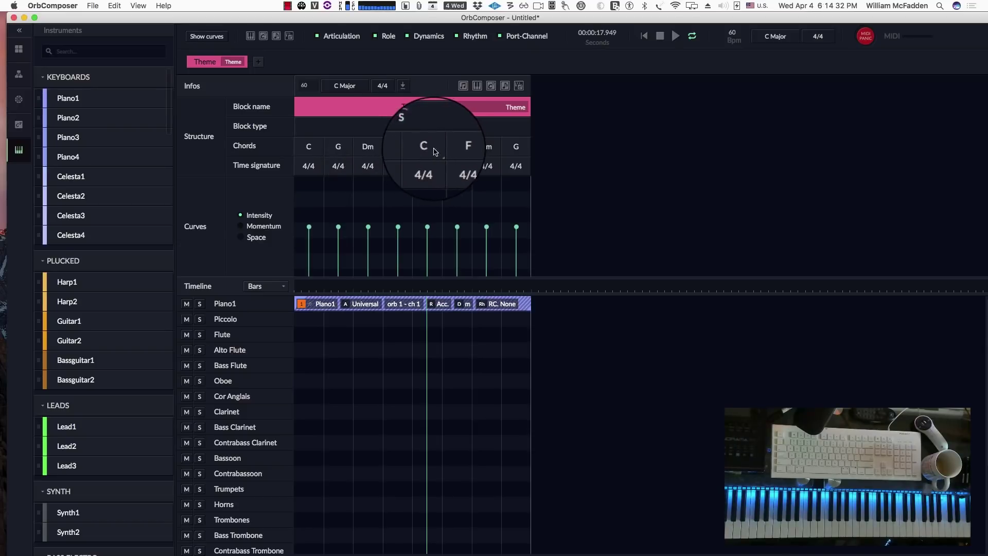
pyautogui.click(457, 148)
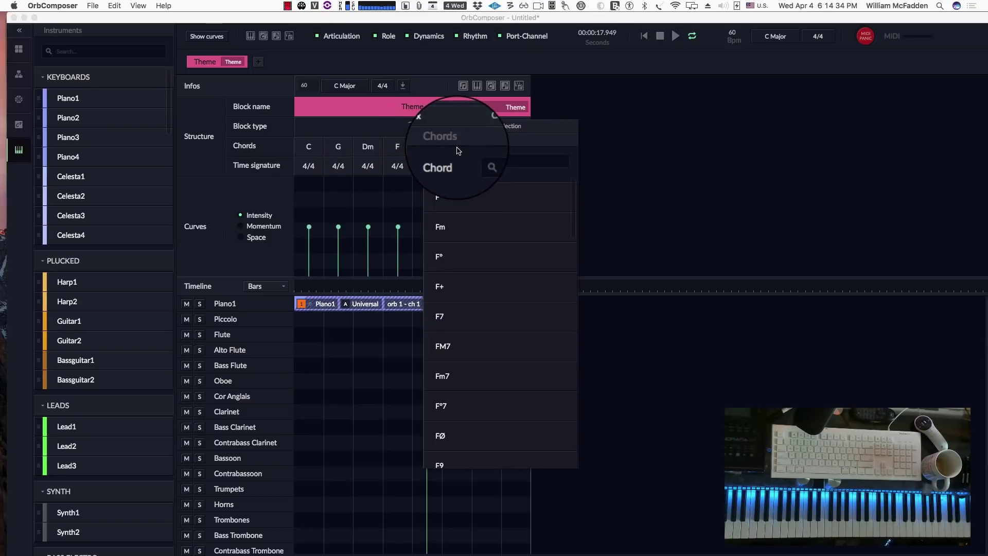
pyautogui.click(498, 162)
pyautogui.write('F')
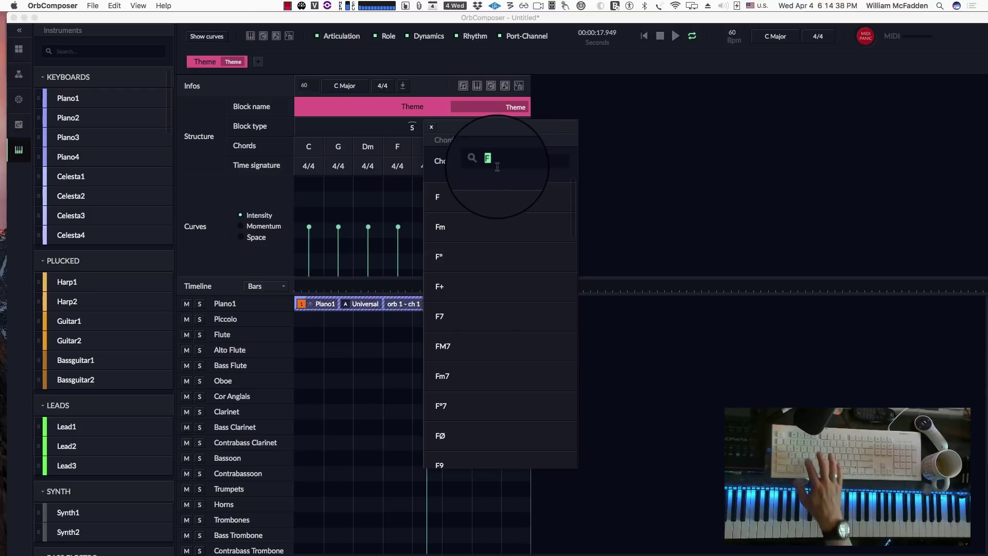
pyautogui.write('d')
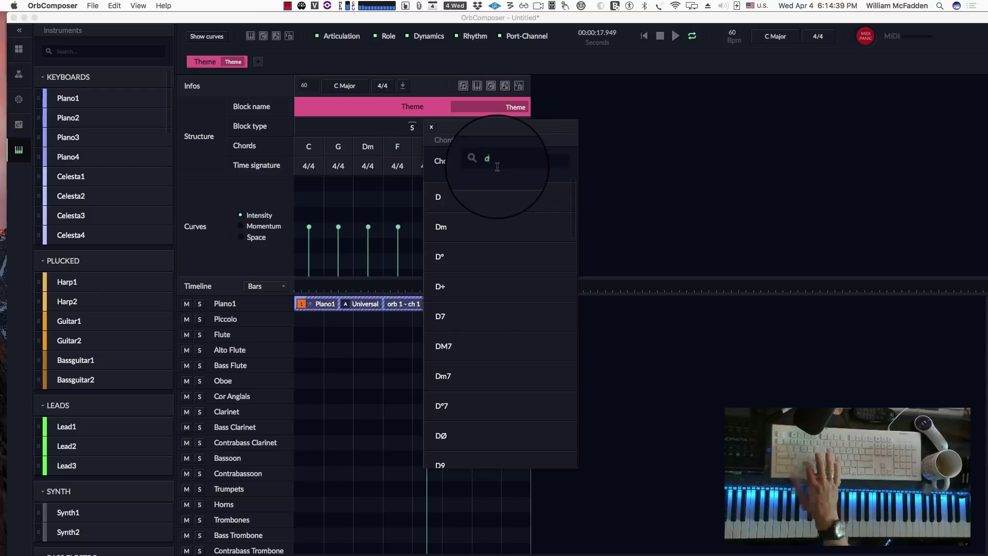
pyautogui.click(446, 226)
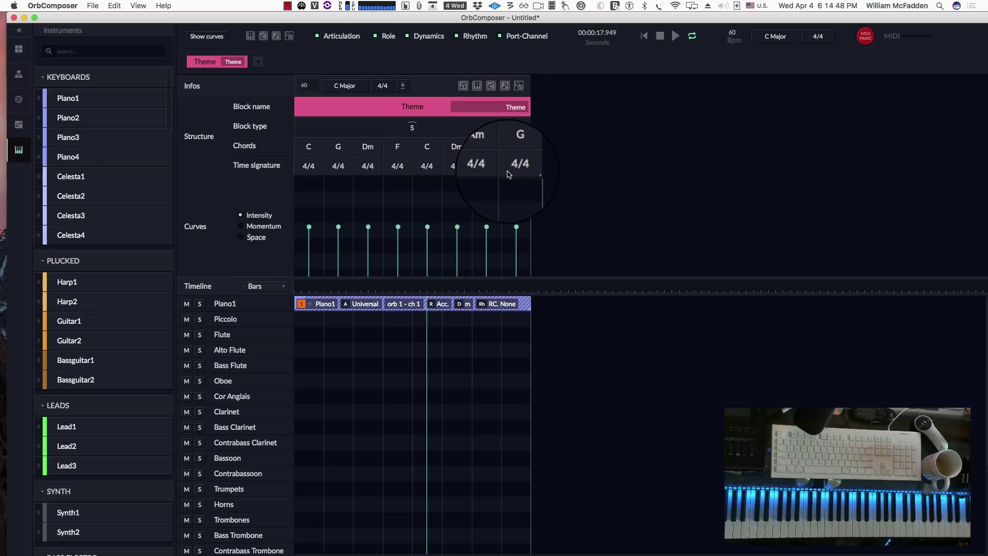
# Set the Theme block's time signature to 3/4 and audition the theme from the start.
pyautogui.click(394, 88)
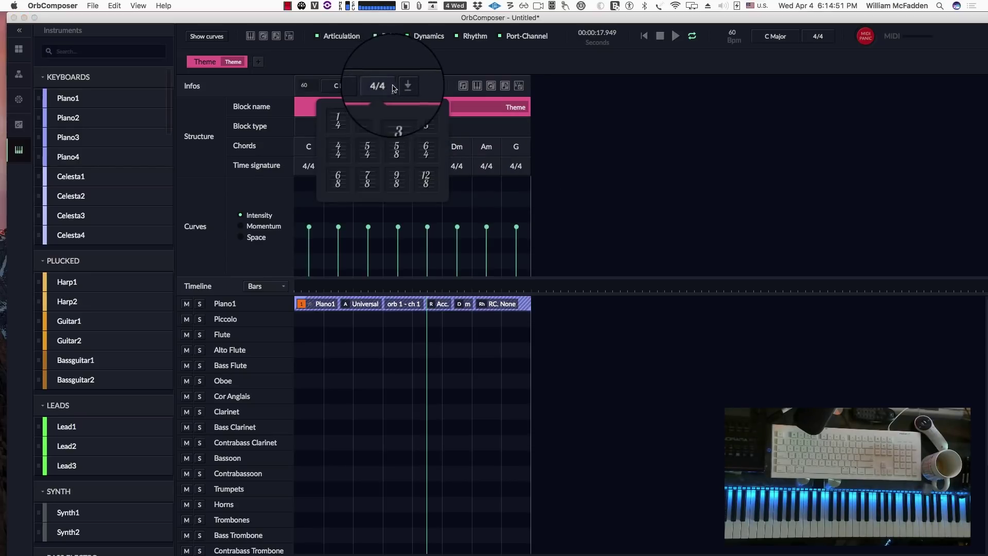
pyautogui.click(396, 121)
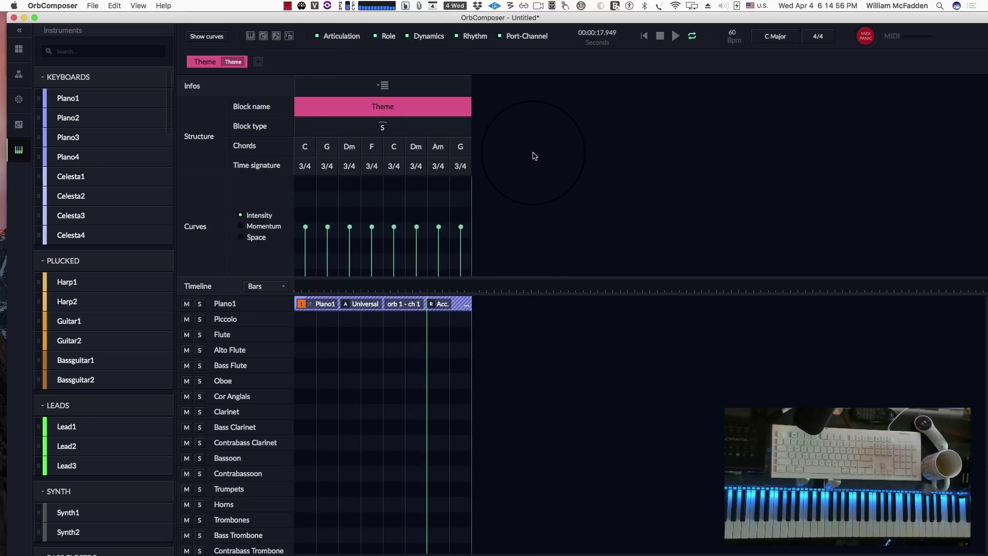
pyautogui.click(661, 37)
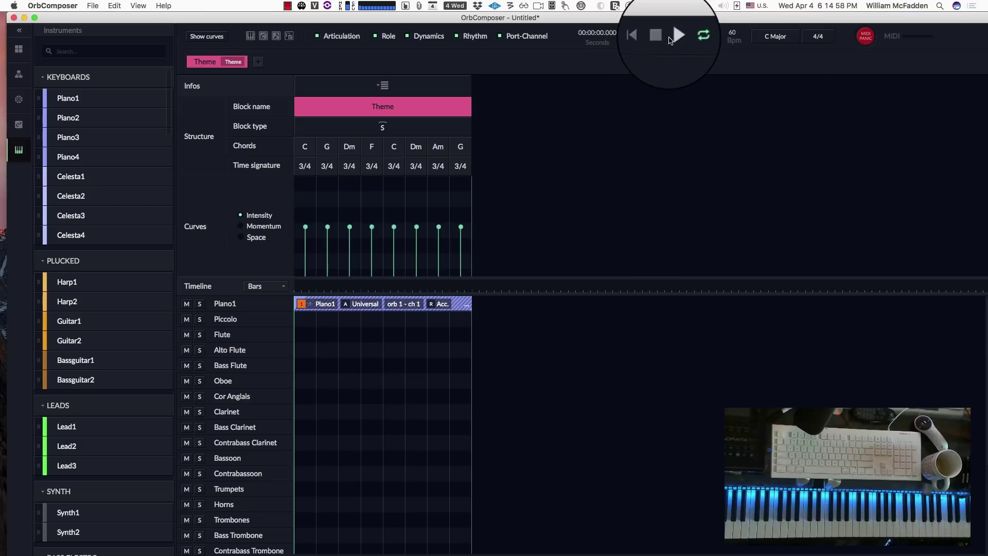
pyautogui.click(682, 35)
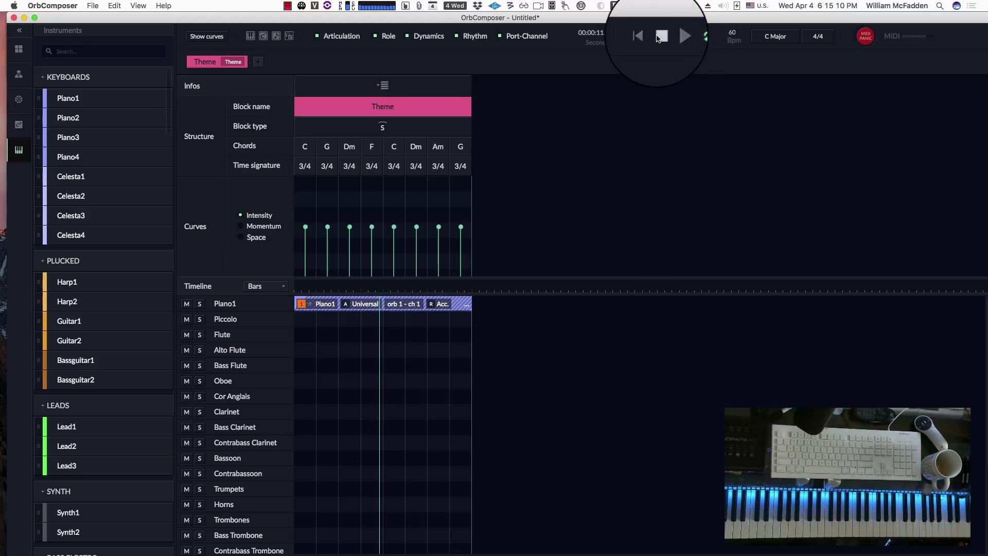
pyautogui.click(657, 38)
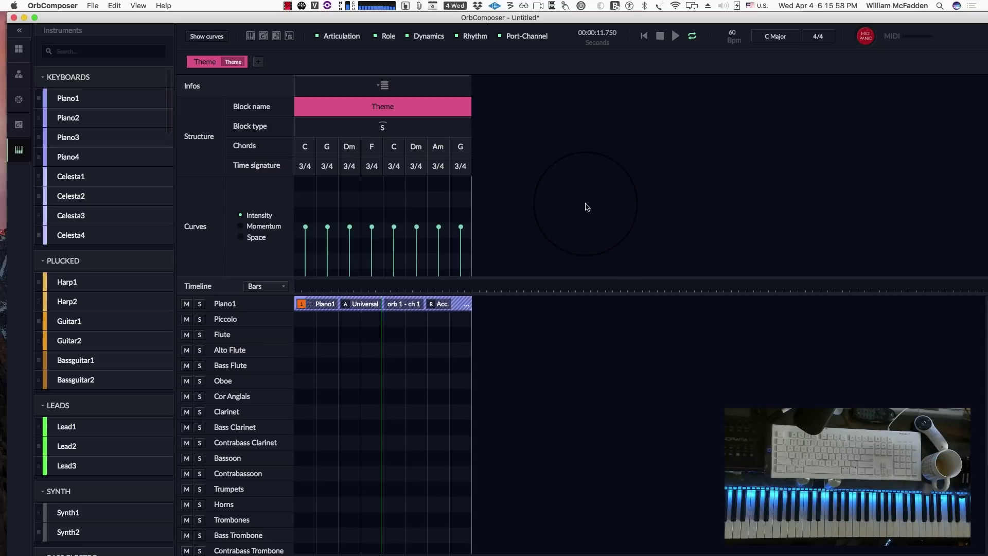
# Create a Flute clip across the Theme block and set its articulation to Legato.
pyautogui.click(304, 335)
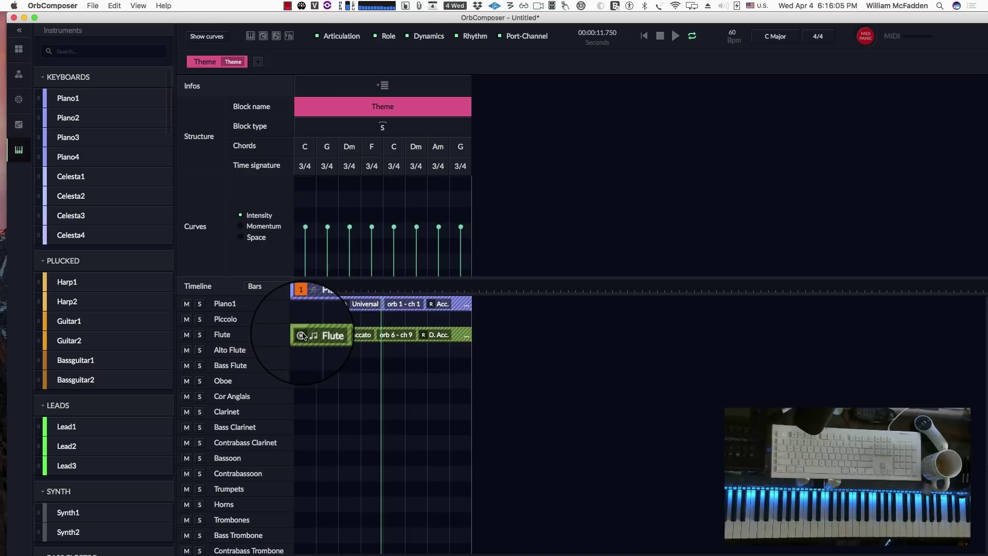
pyautogui.click(354, 336)
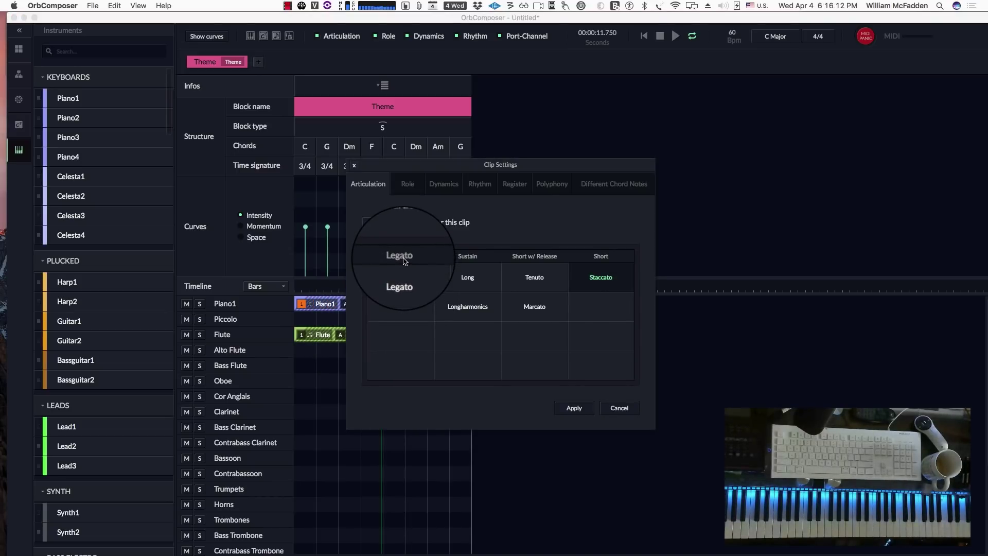
pyautogui.click(533, 278)
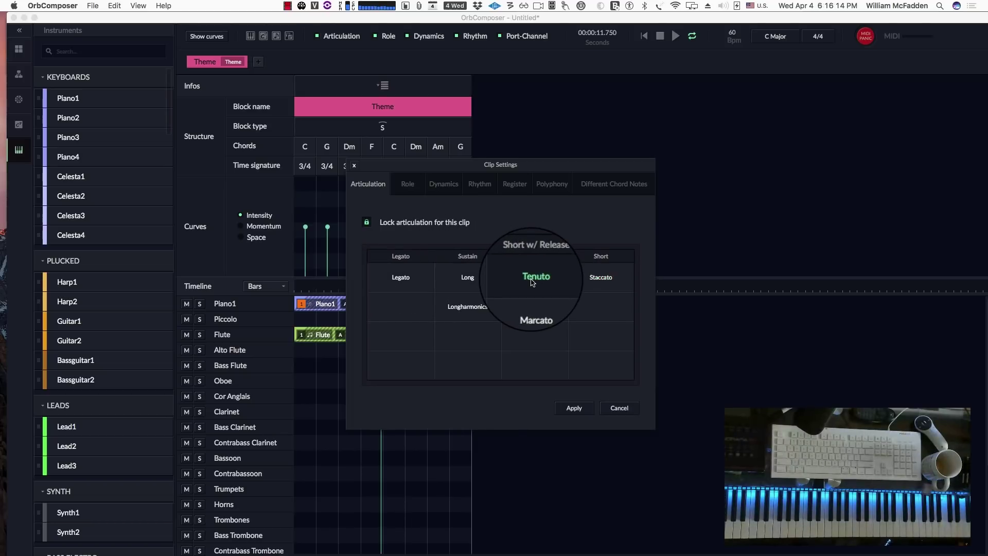
pyautogui.click(469, 278)
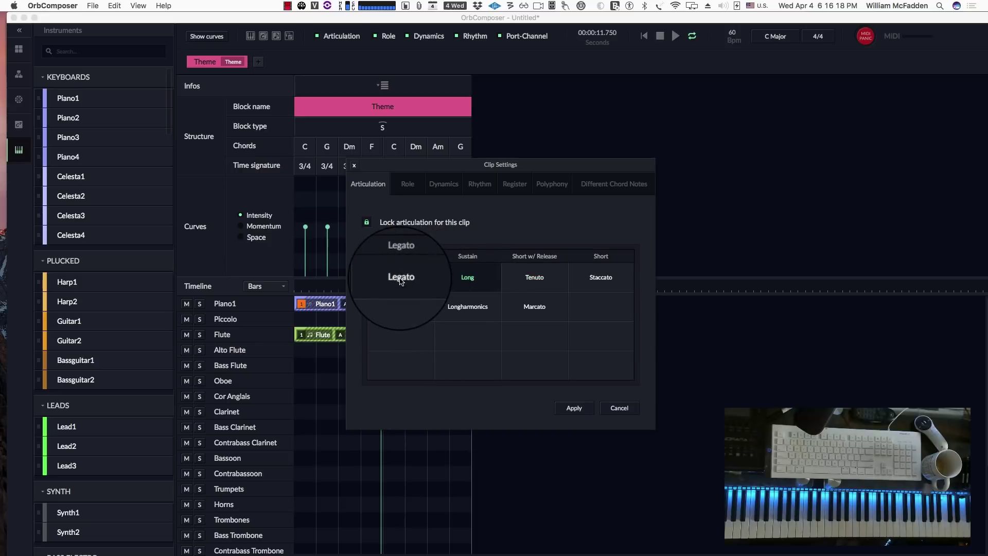
pyautogui.click(400, 279)
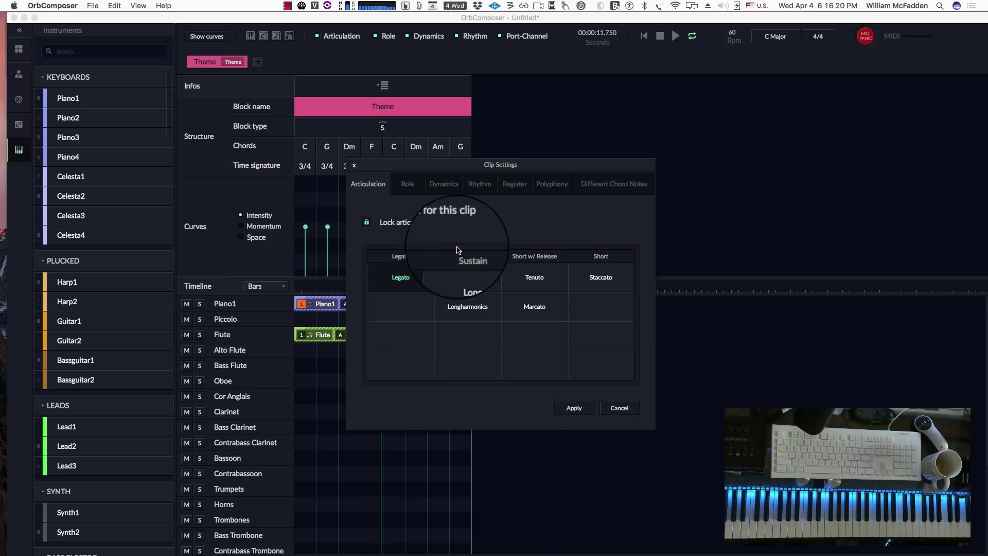
pyautogui.click(573, 407)
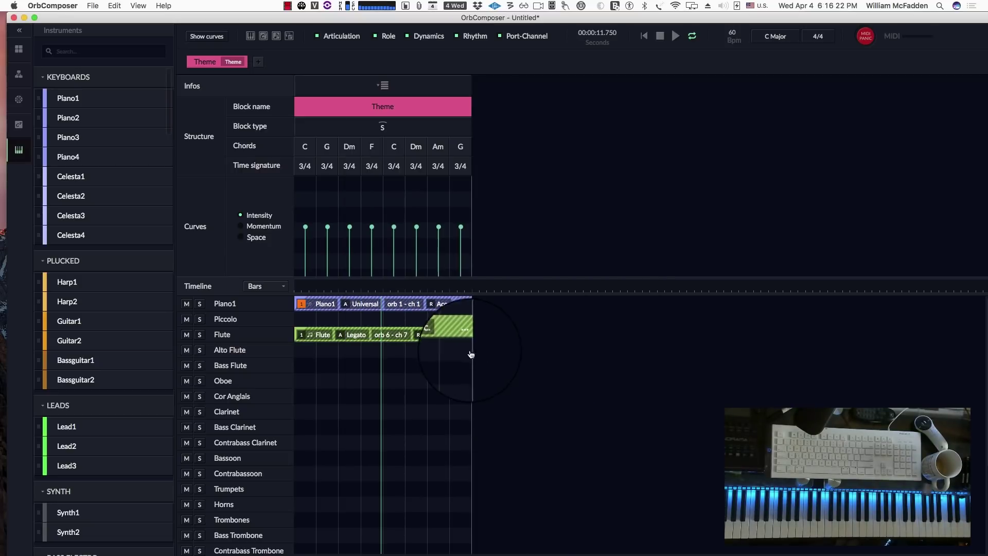
# Check the Piano1 clip's articulation options and close its settings without applying changes.
pyautogui.click(361, 304)
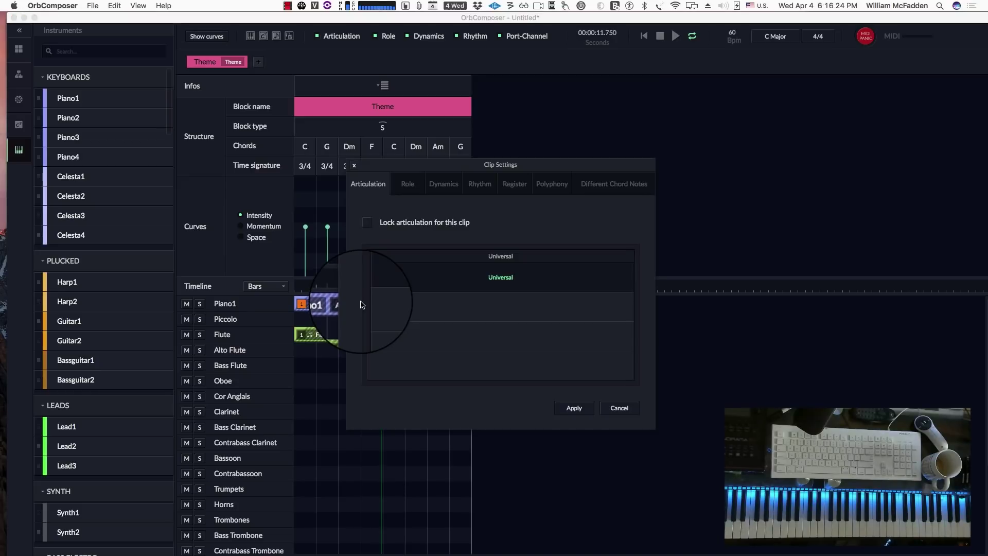
pyautogui.doubleClick(324, 335)
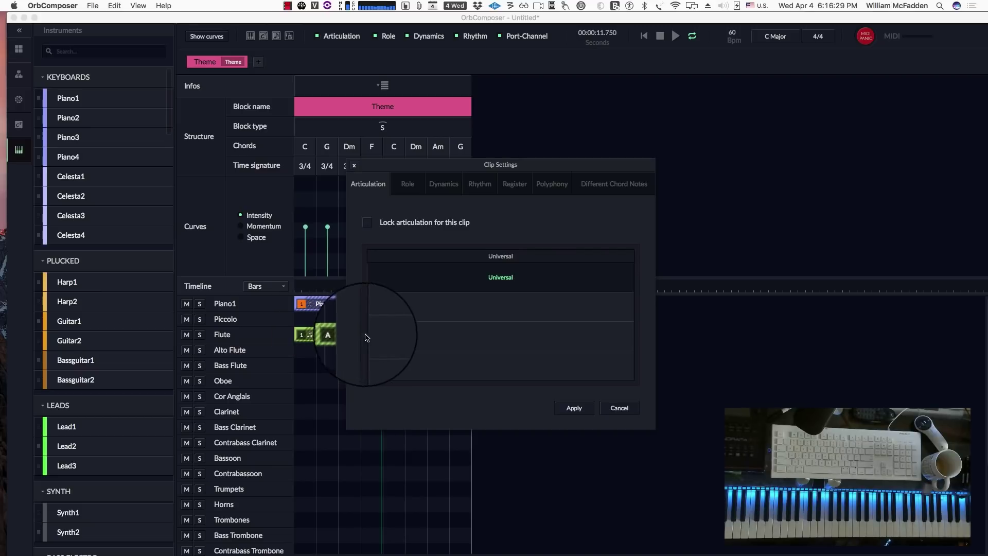
pyautogui.click(619, 408)
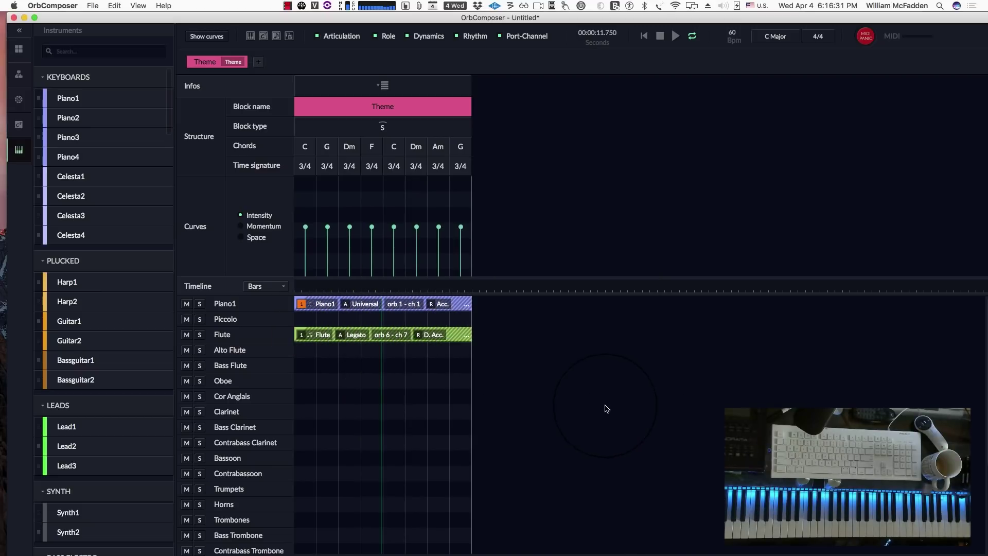
# Set the Flute clip's role to Melody and play the theme back from the start.
pyautogui.click(438, 337)
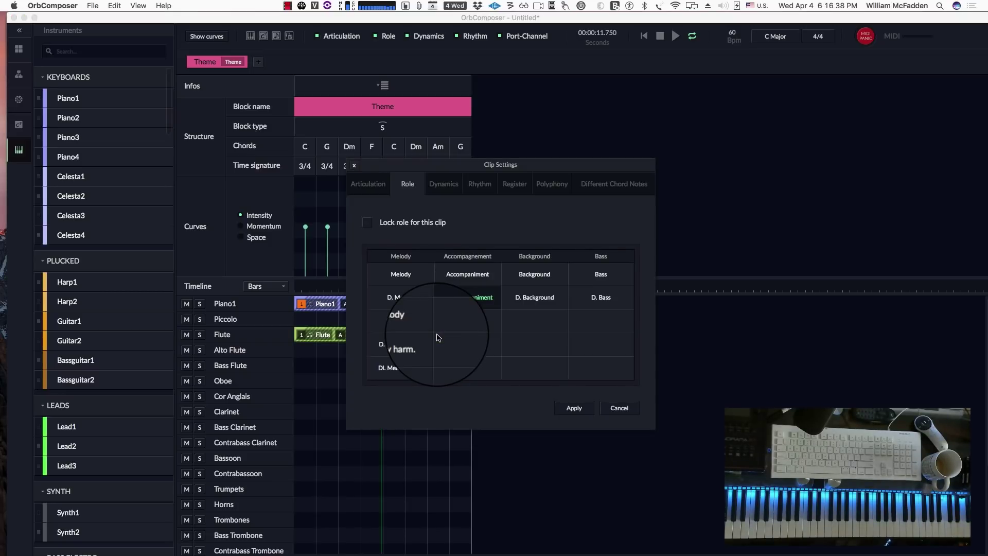
pyautogui.click(403, 276)
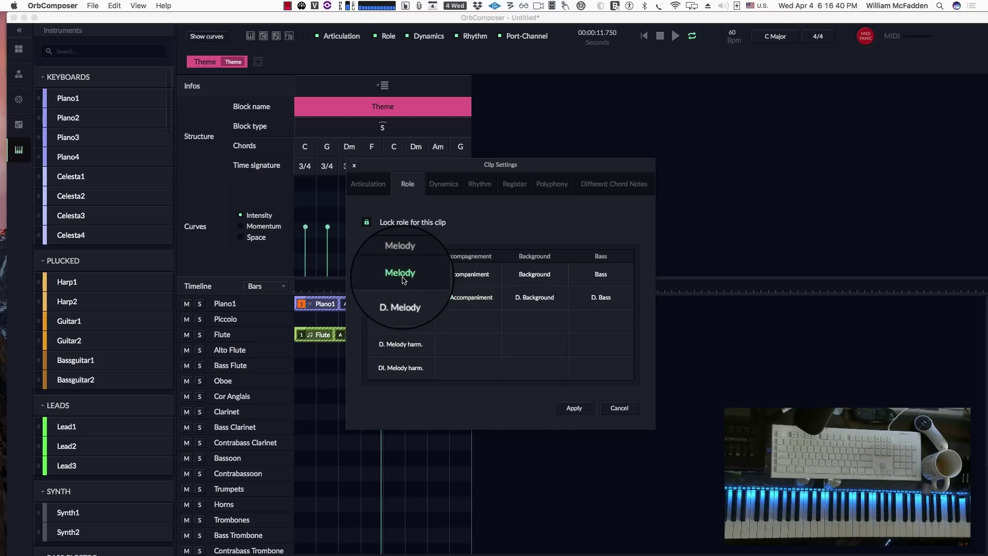
pyautogui.click(572, 410)
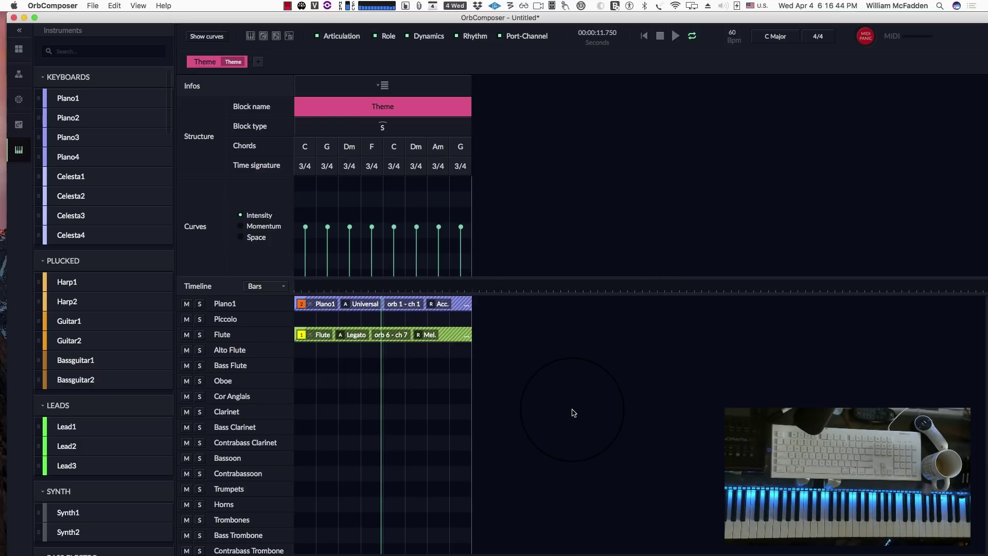
pyautogui.click(662, 37)
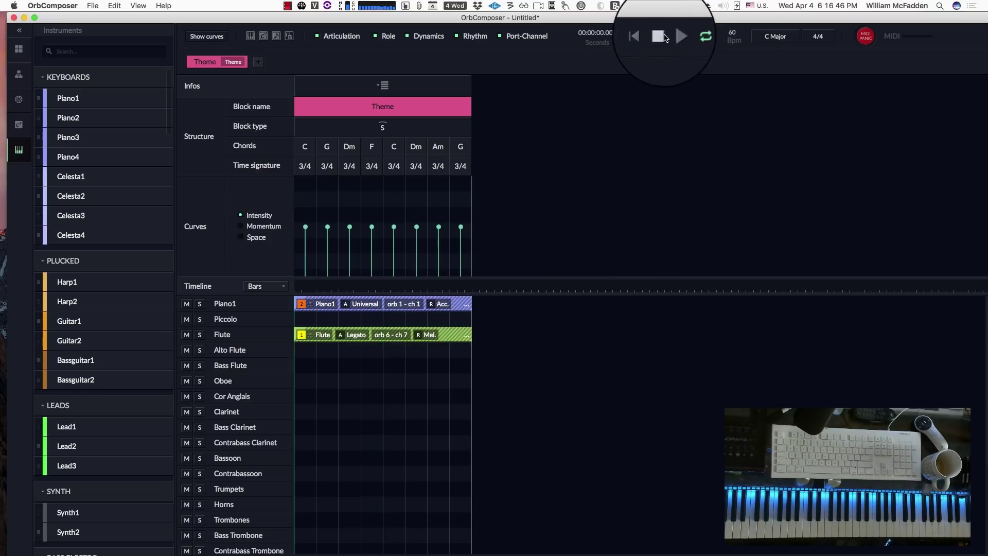
pyautogui.click(680, 36)
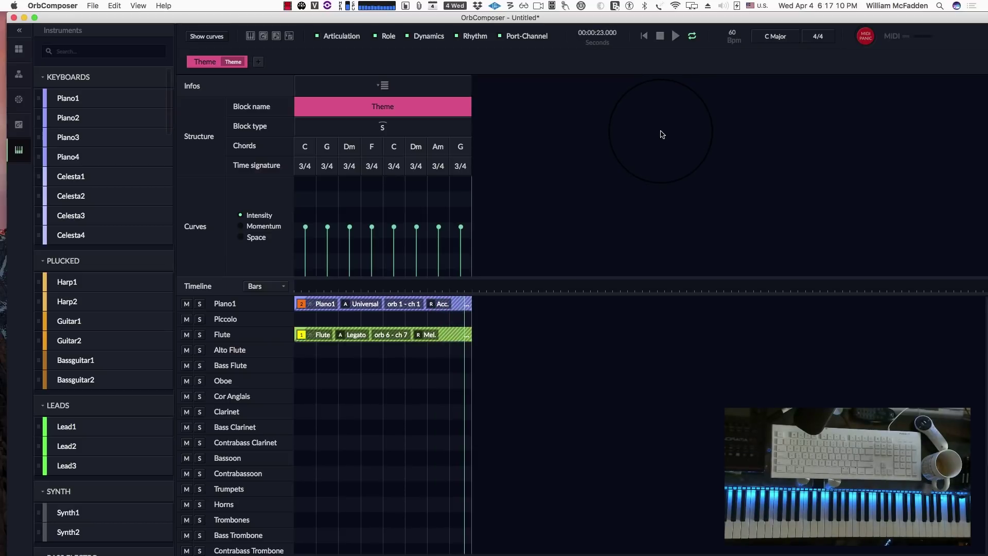
pyautogui.click(660, 36)
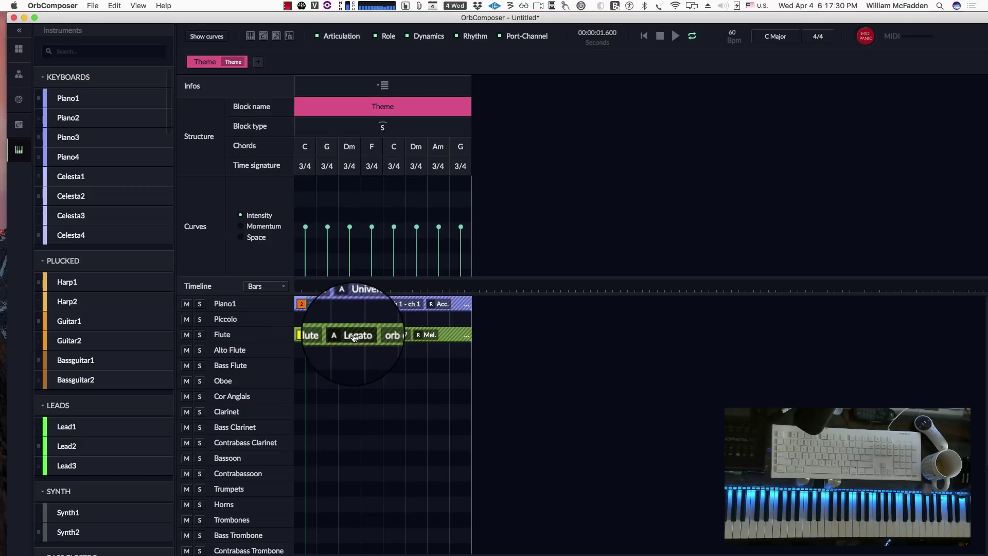
# Set the Flute clip's rhythm momentum to Average and audition the theme again.
pyautogui.click(364, 338)
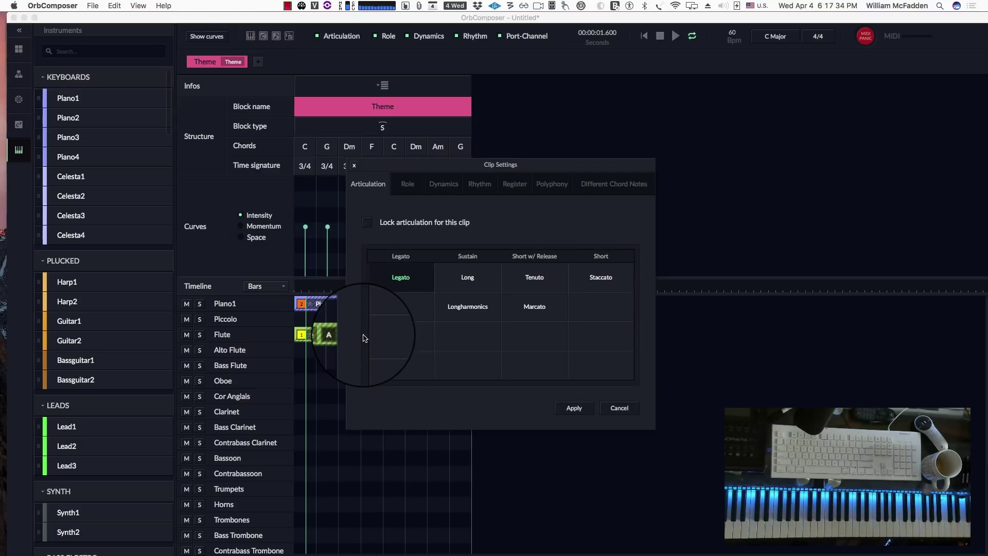
pyautogui.click(477, 191)
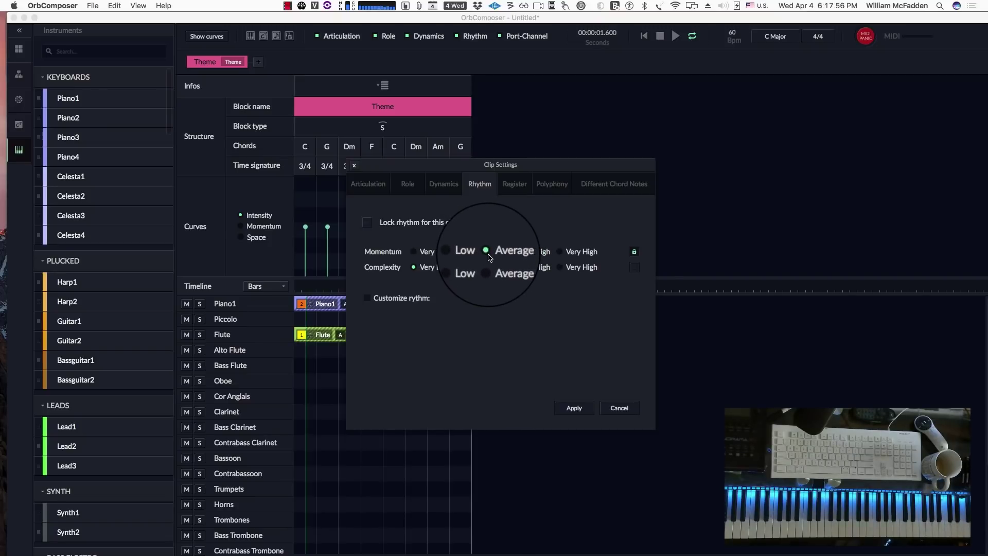
pyautogui.click(573, 407)
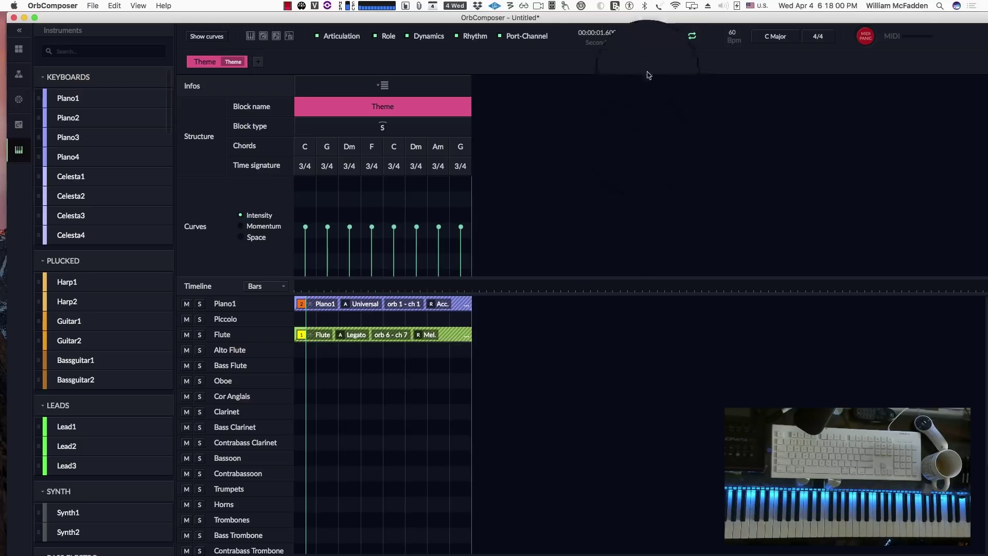
pyautogui.click(660, 36)
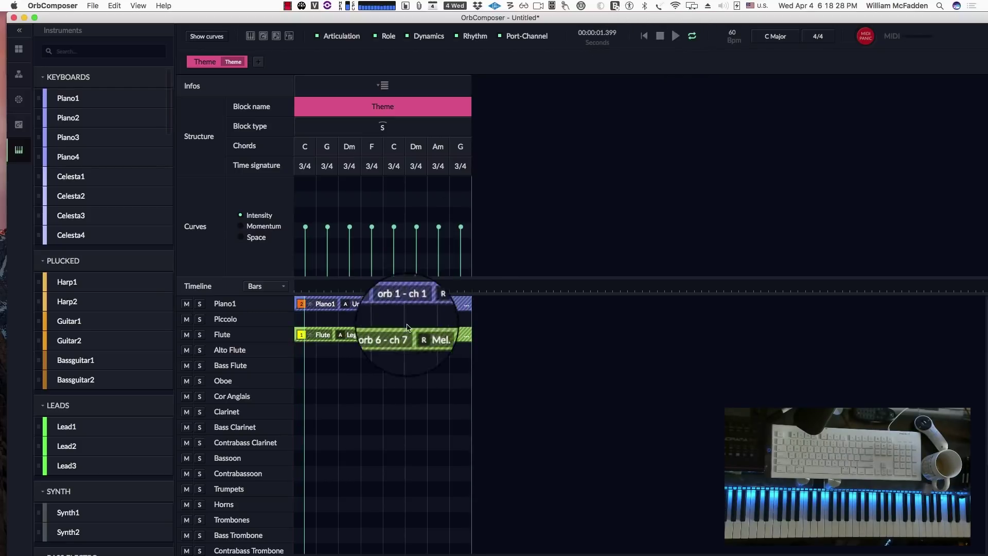
# Create a Viola clip across the Theme block and set its articulation to Long.
pyautogui.scroll(-5, 369, 415)
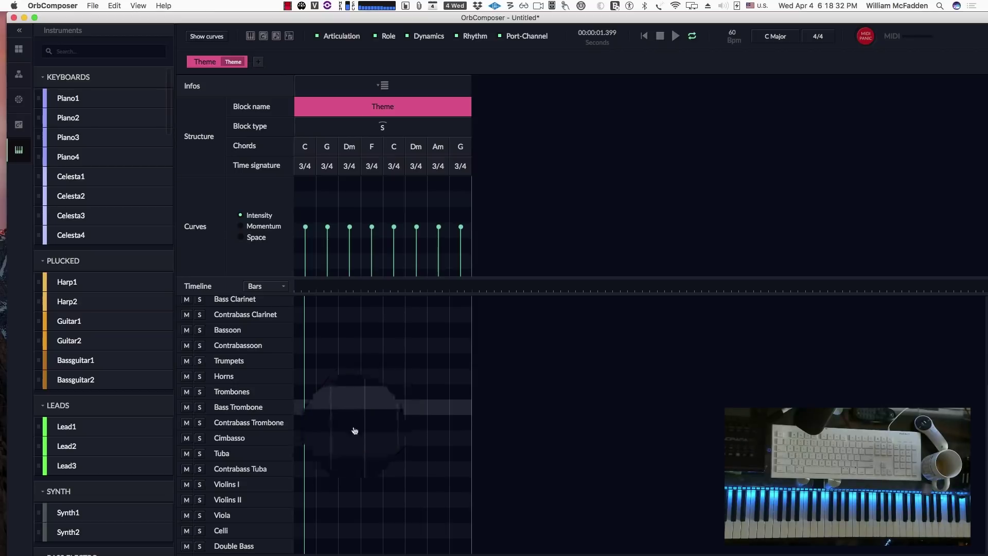
pyautogui.click(333, 516)
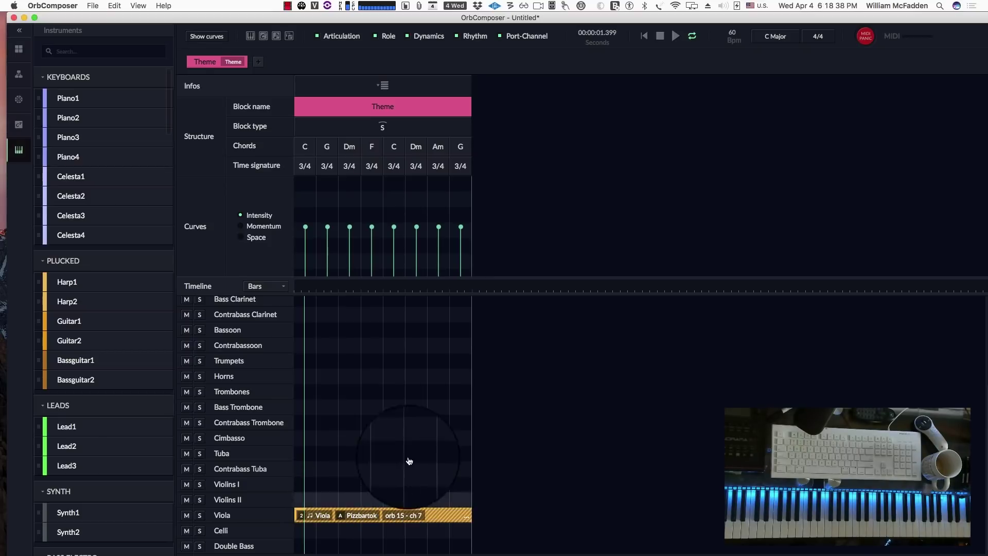
pyautogui.click(359, 517)
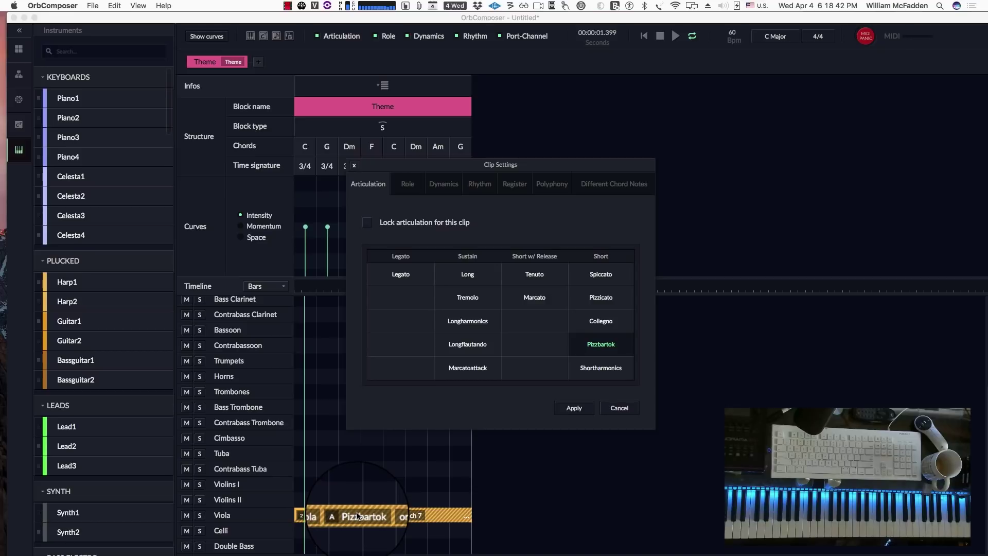
pyautogui.click(467, 274)
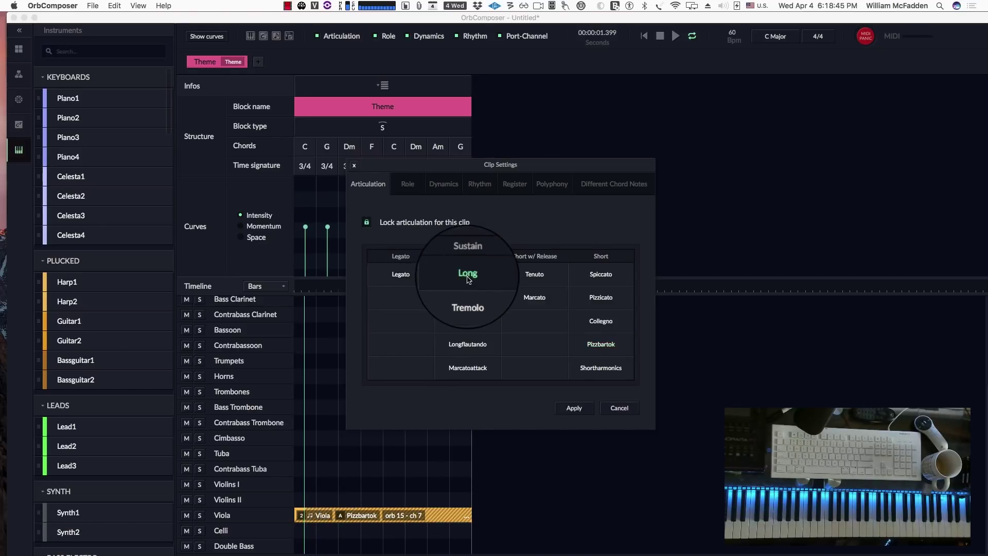
pyautogui.click(571, 409)
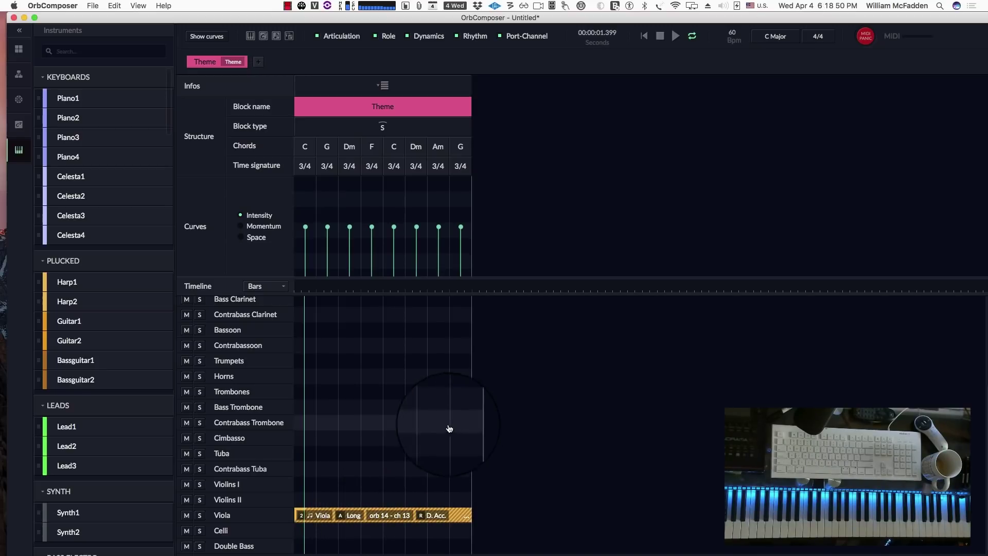
pyautogui.scroll(5, 421, 415)
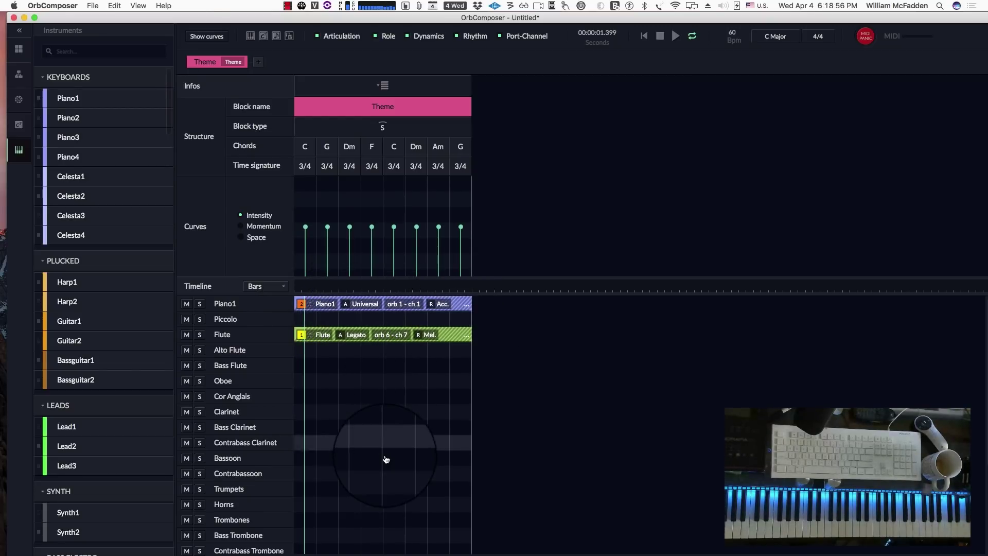
# Set the Viola clip's role to Background and play the theme from the start.
pyautogui.scroll(-5, 386, 459)
pyautogui.scroll(-3, 386, 459)
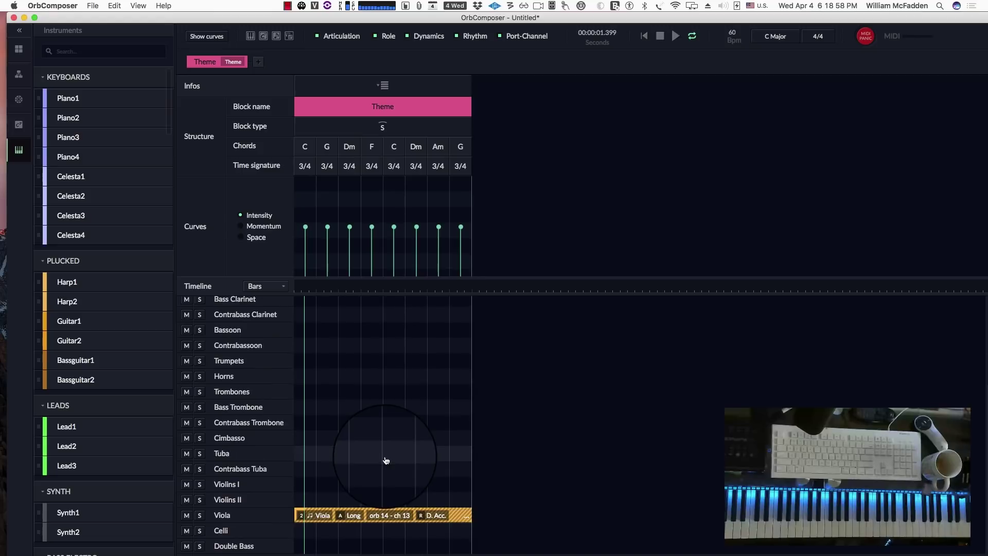
pyautogui.click(437, 517)
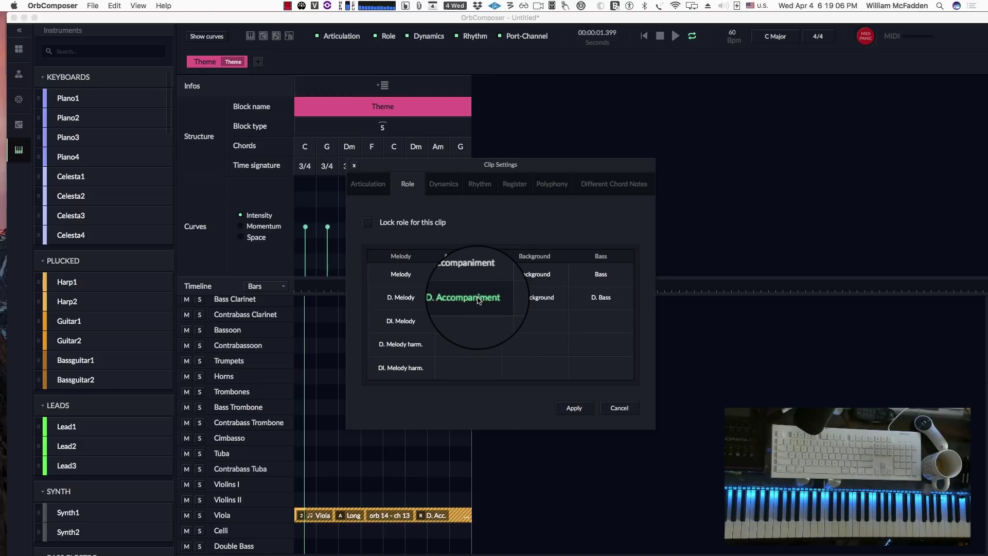
pyautogui.click(537, 276)
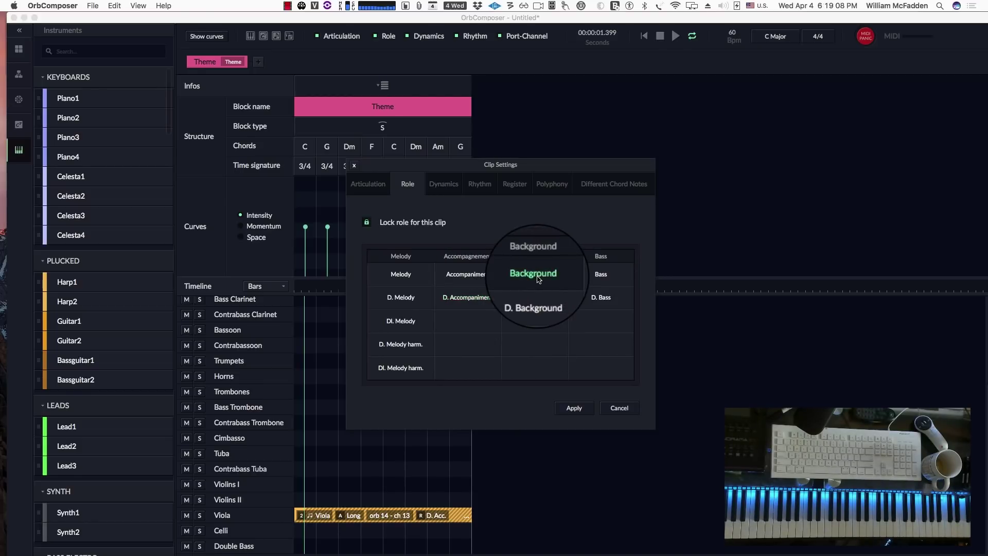
pyautogui.click(571, 409)
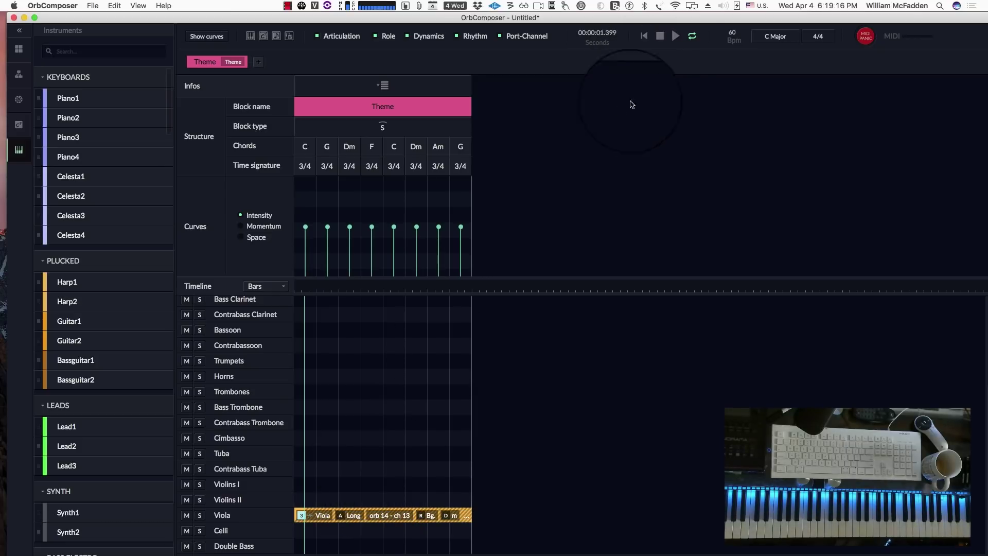
pyautogui.click(644, 36)
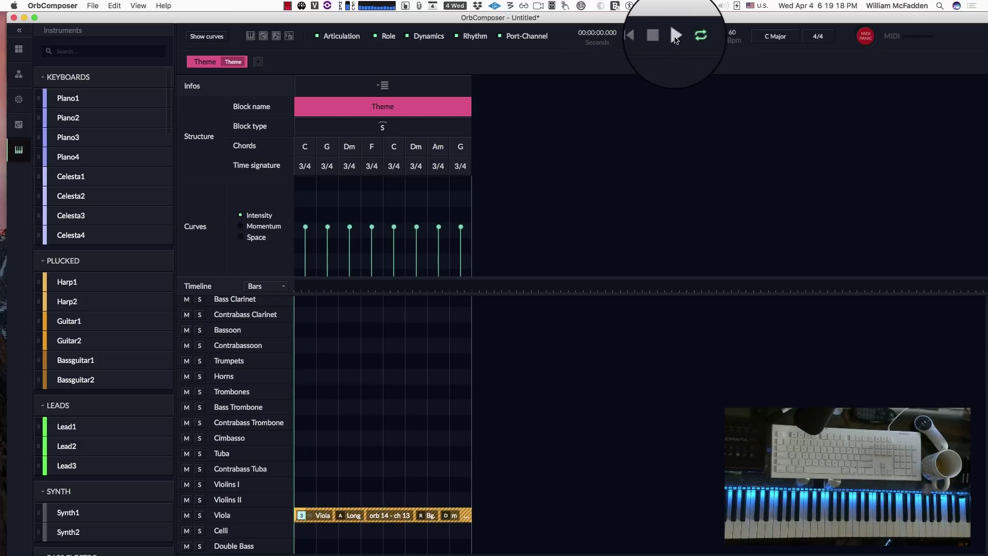
pyautogui.click(675, 41)
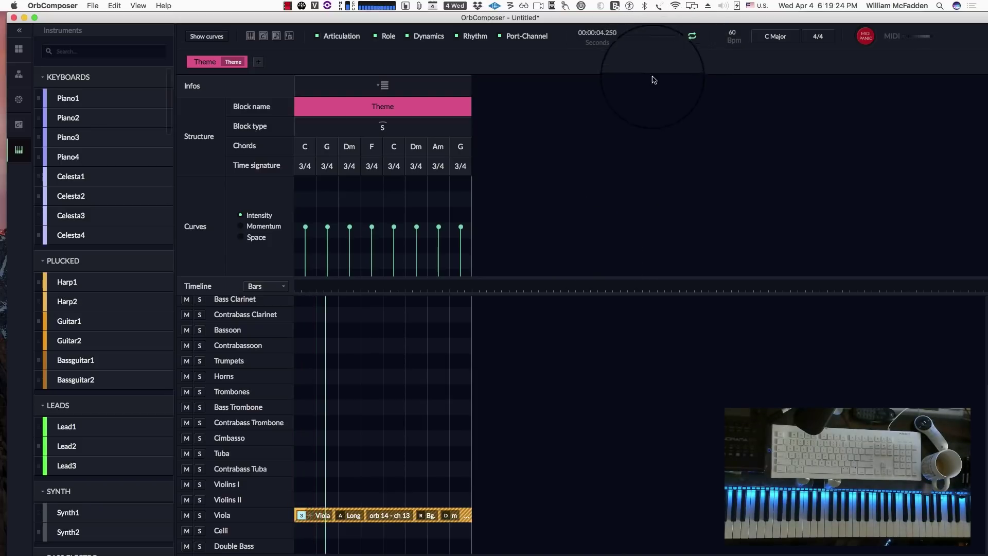
# Set the Viola clip's rhythm momentum to Low and replay the theme from the start.
pyautogui.click(354, 521)
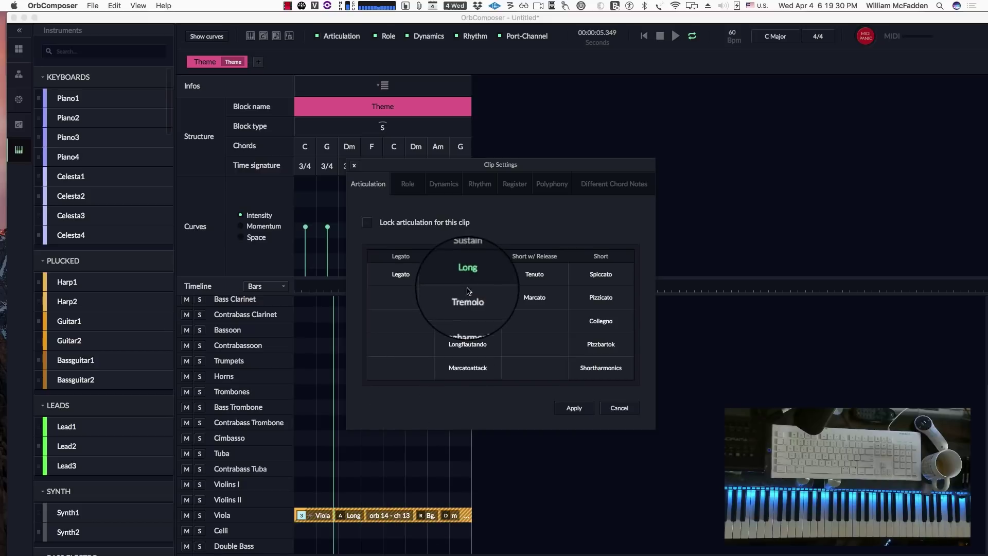
pyautogui.click(474, 186)
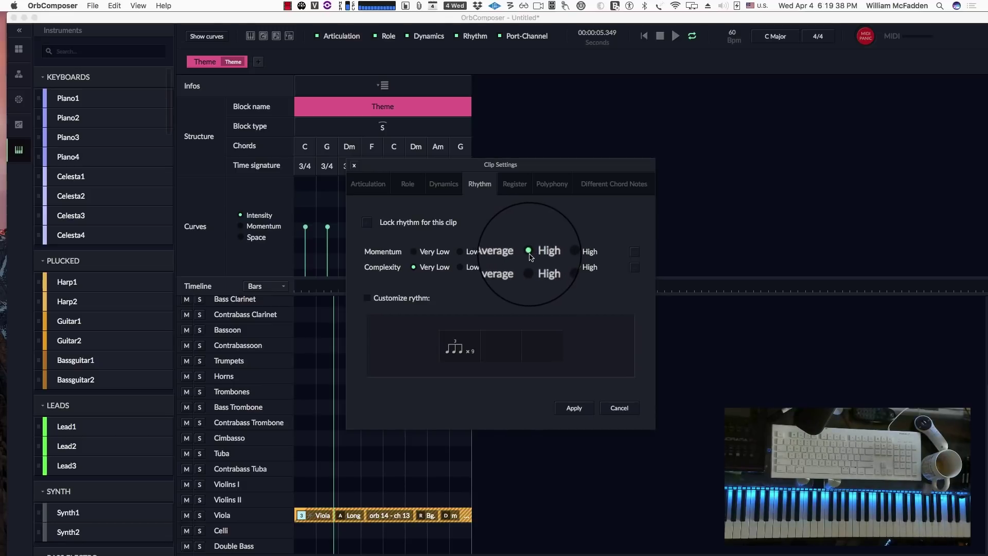
pyautogui.click(463, 253)
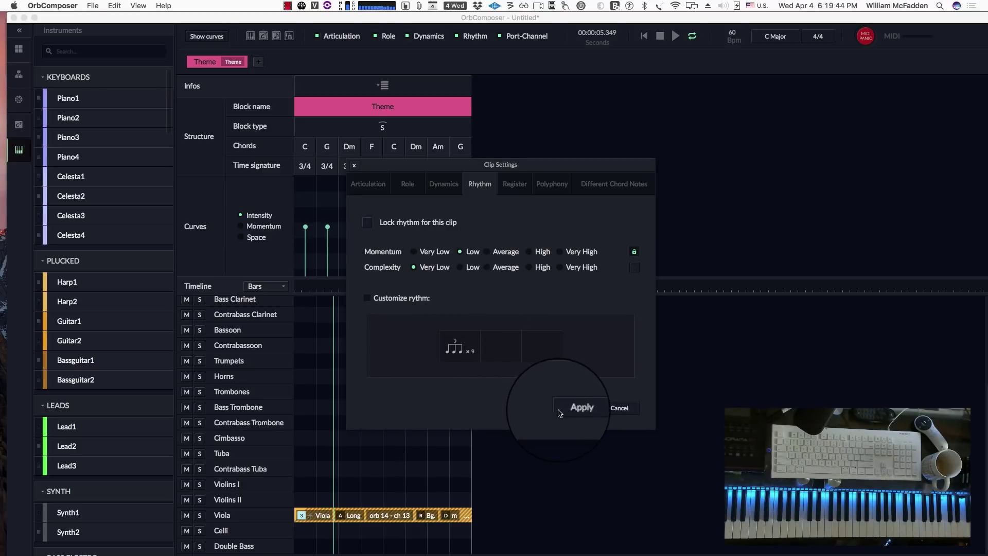
pyautogui.click(573, 408)
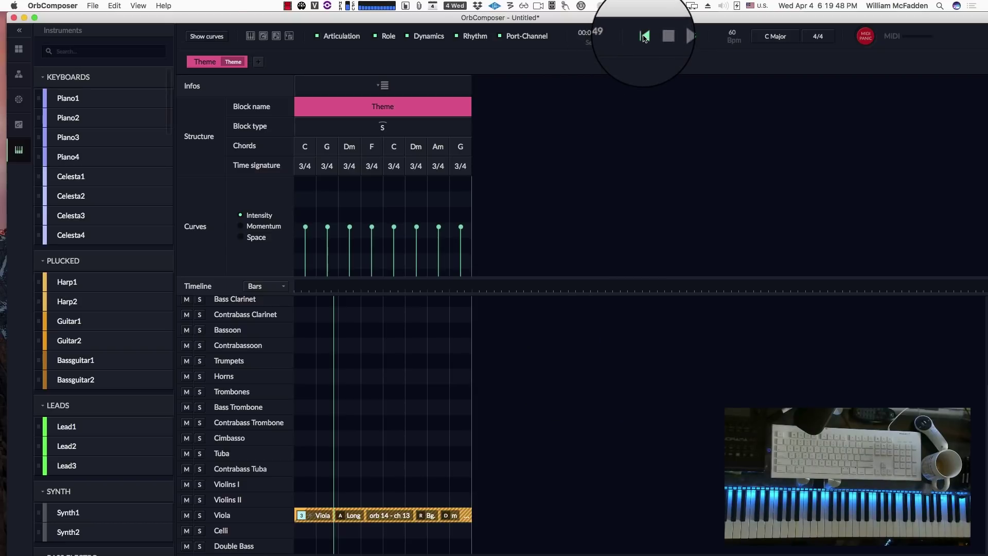
pyautogui.click(644, 36)
pyautogui.click(674, 38)
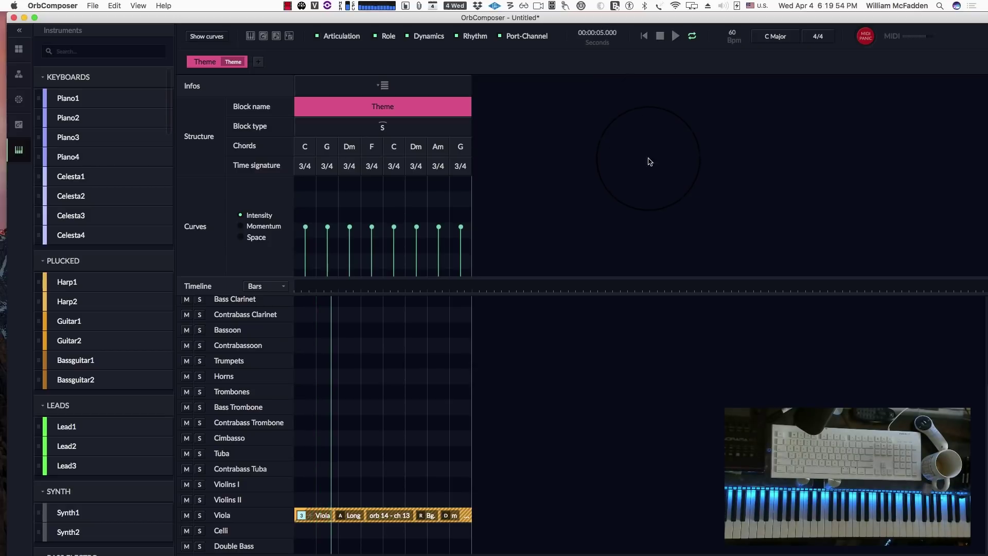
# Set the Viola clip's dynamics to a straight p, audition the whole theme from the start and stop playback.
pyautogui.click(354, 514)
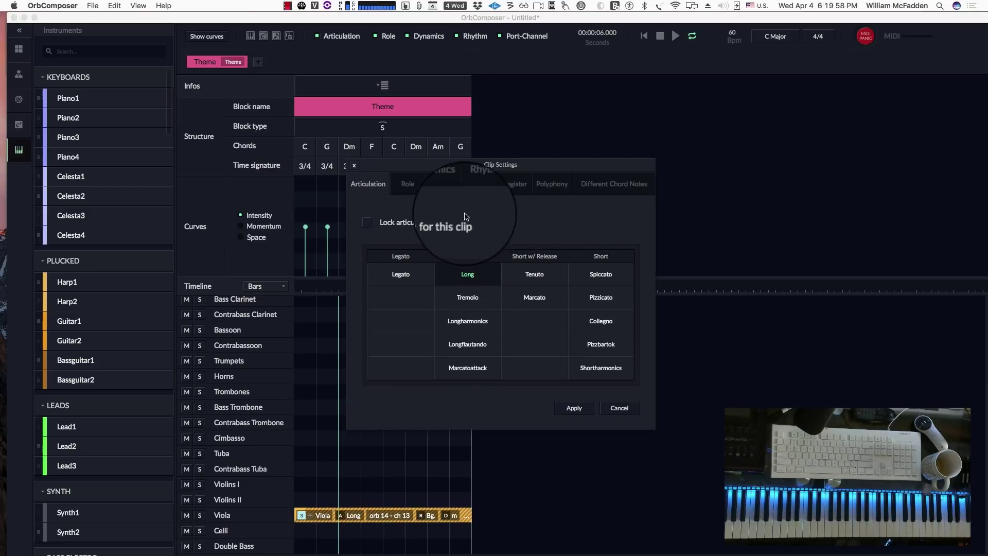
pyautogui.click(411, 184)
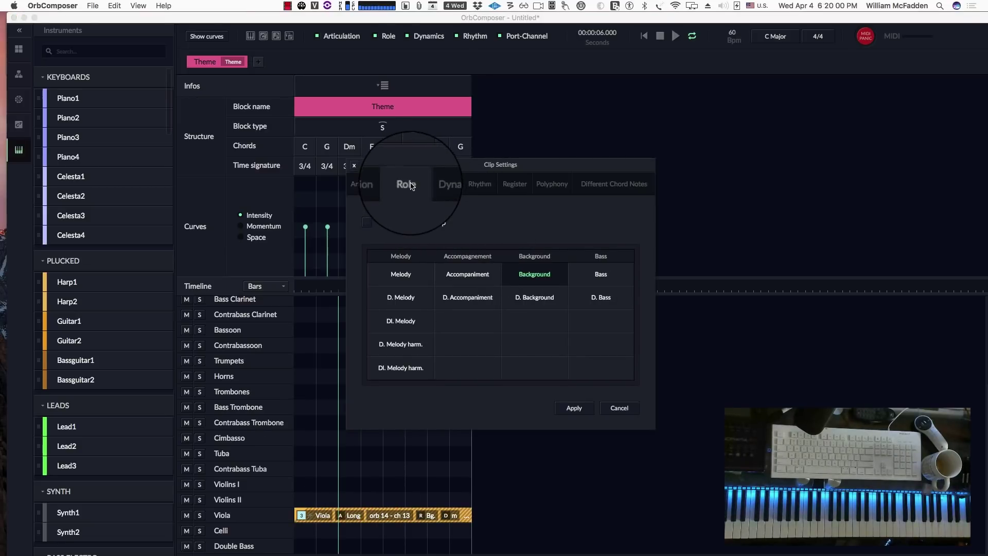
pyautogui.click(440, 189)
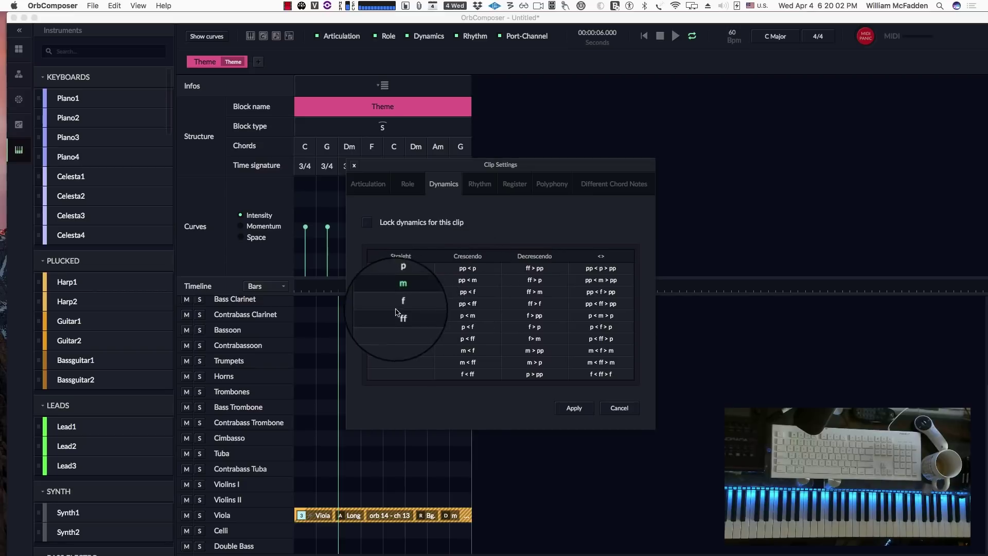
pyautogui.click(401, 281)
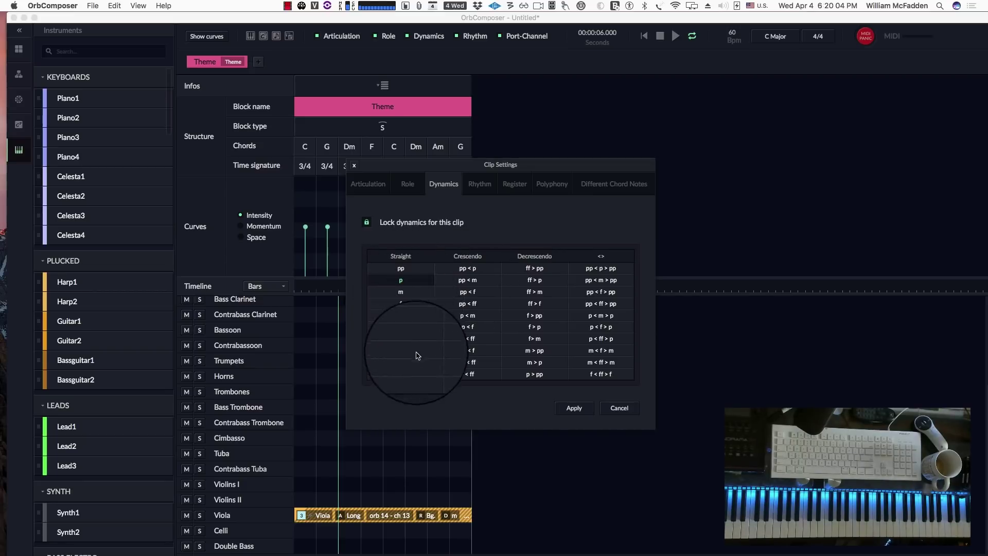
pyautogui.click(566, 410)
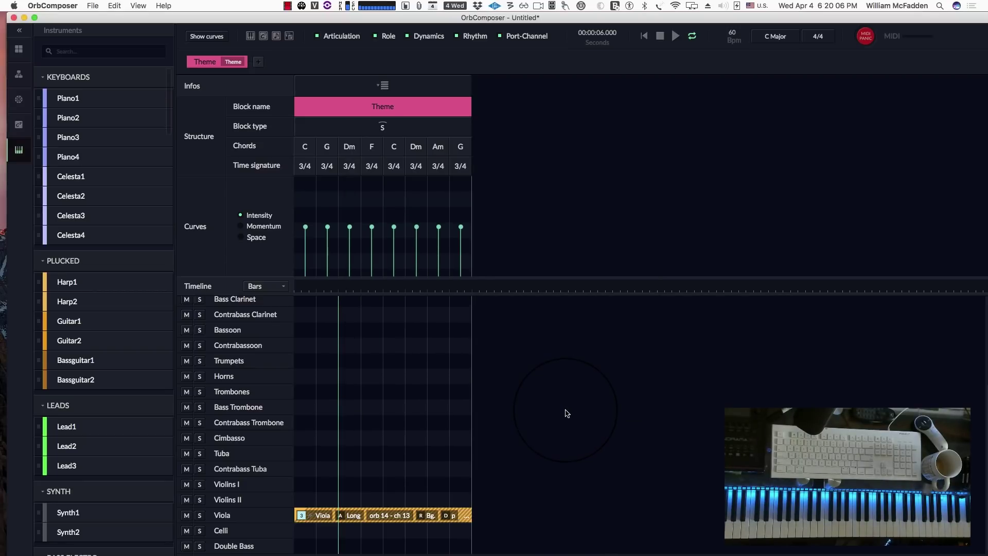
pyautogui.click(644, 36)
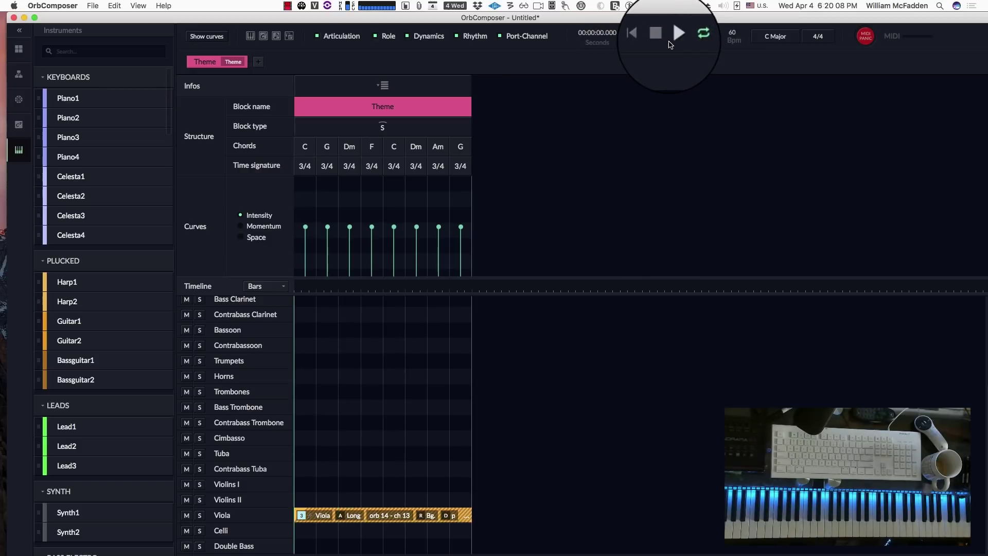
pyautogui.click(674, 37)
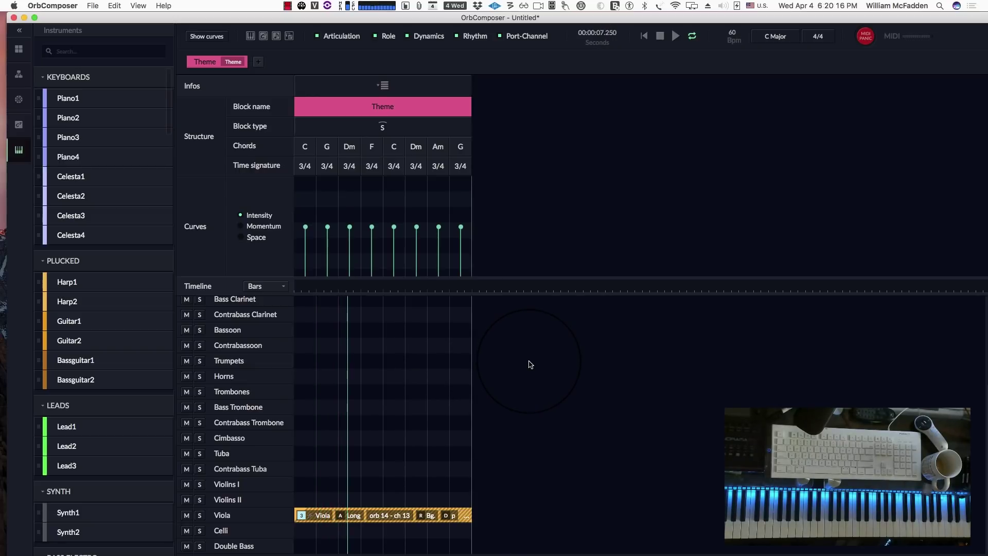
pyautogui.scroll(5, 530, 364)
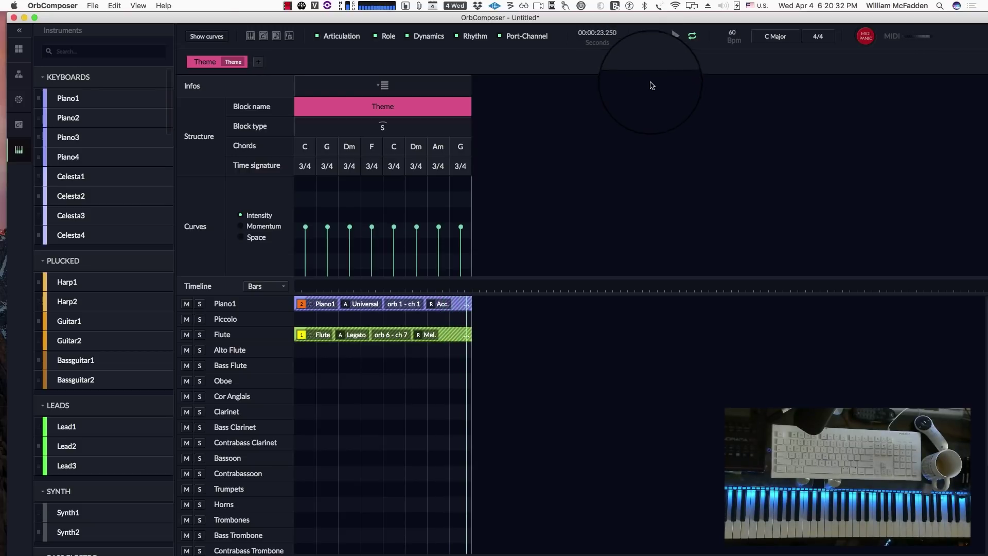
pyautogui.click(658, 37)
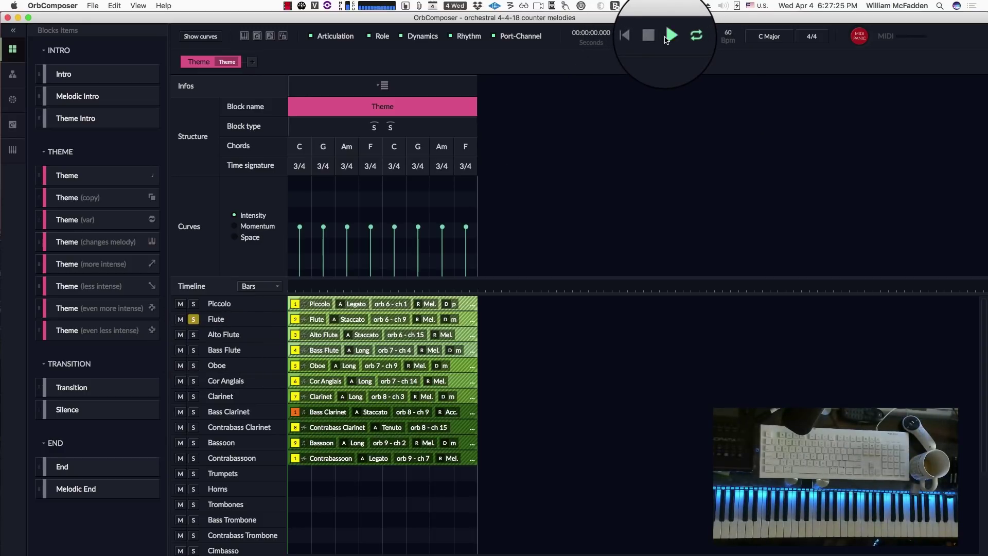
# Audition the soloed Flute part and examine the articulations, channels and roles of the woodwind clips from Piccolo to Contrabassoon.
pyautogui.click(669, 36)
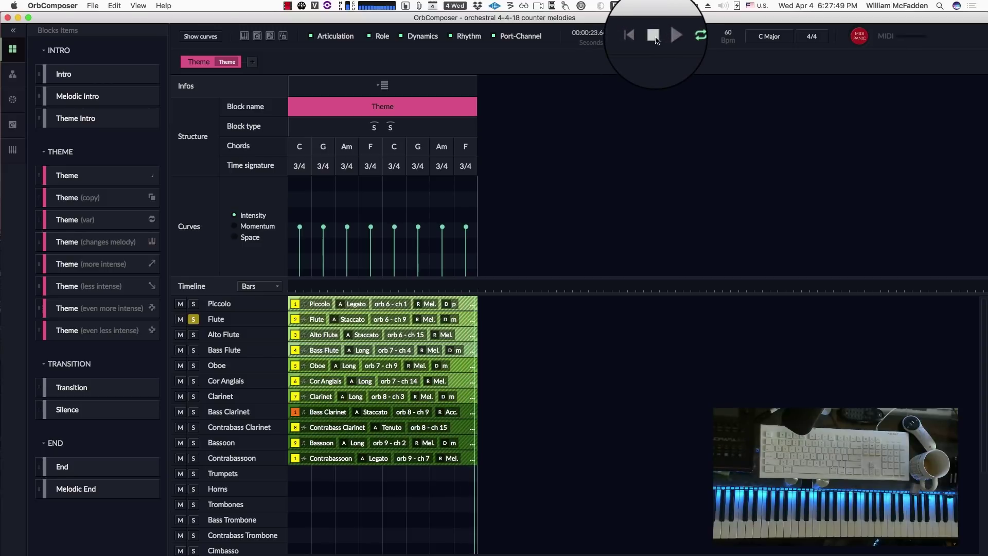
pyautogui.click(654, 37)
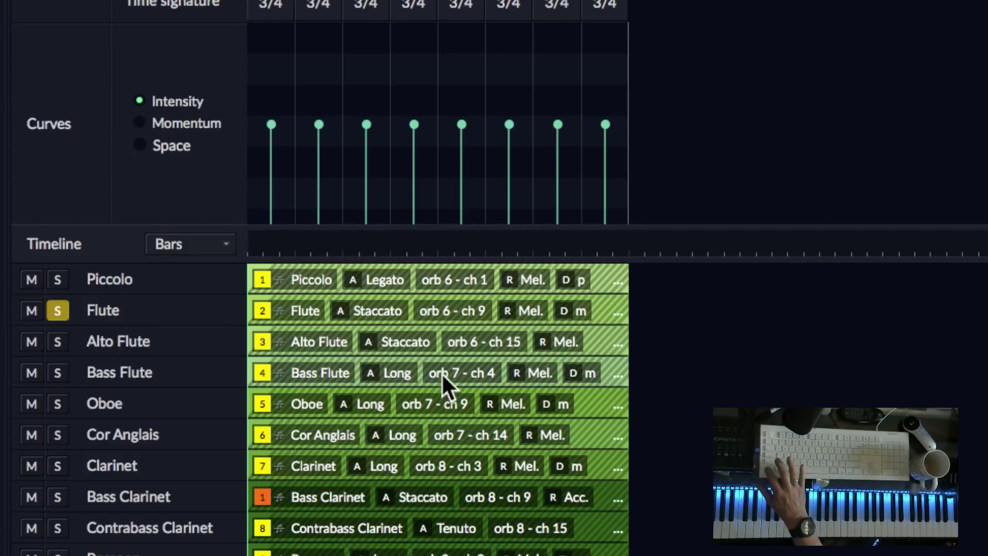
pyautogui.scroll(-2, 441, 368)
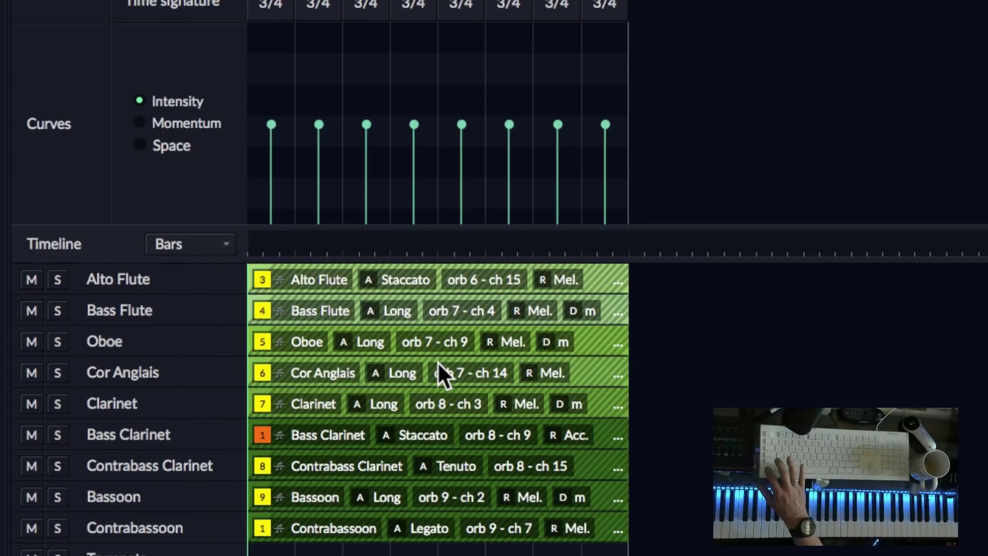
pyautogui.scroll(-4, 369, 371)
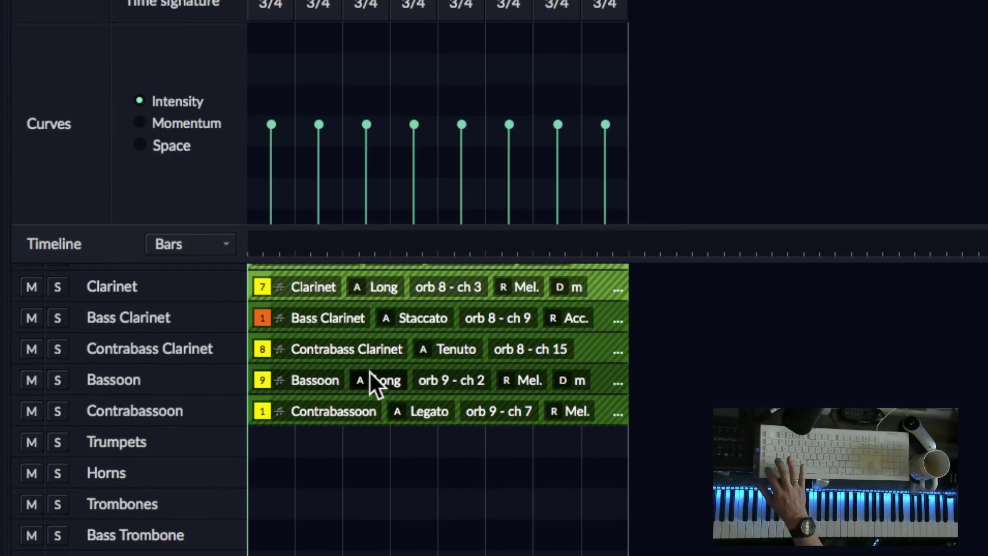
pyautogui.scroll(1, 448, 395)
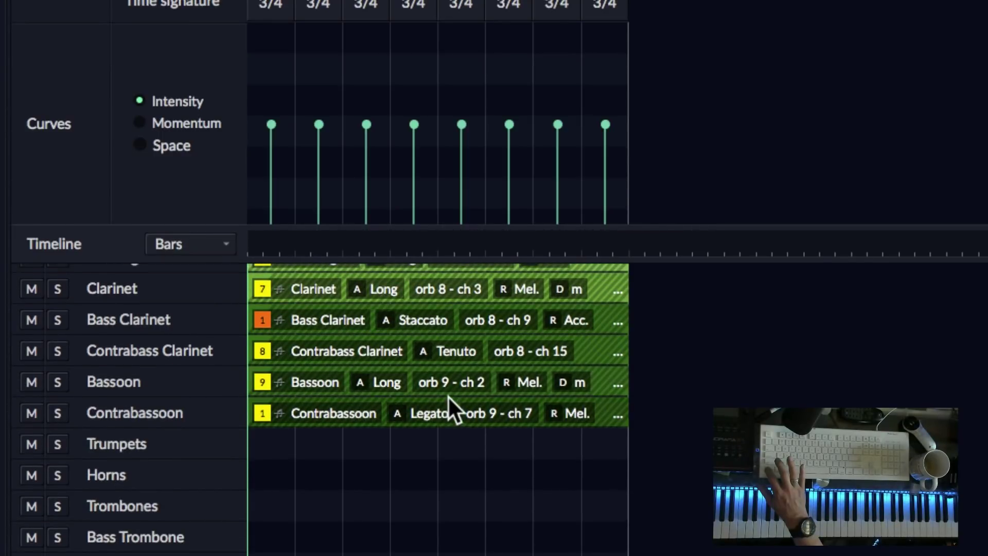
pyautogui.scroll(2, 448, 396)
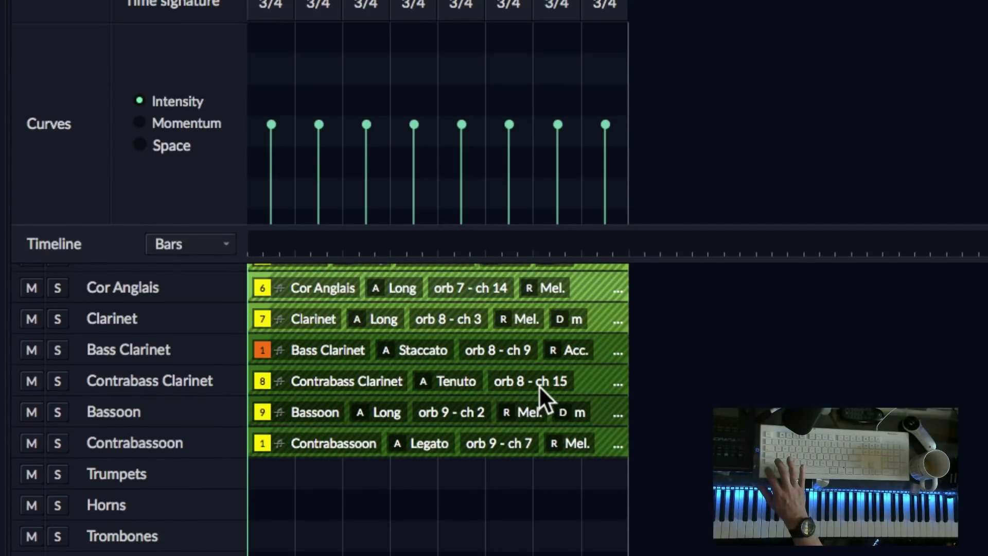
pyautogui.scroll(4, 586, 382)
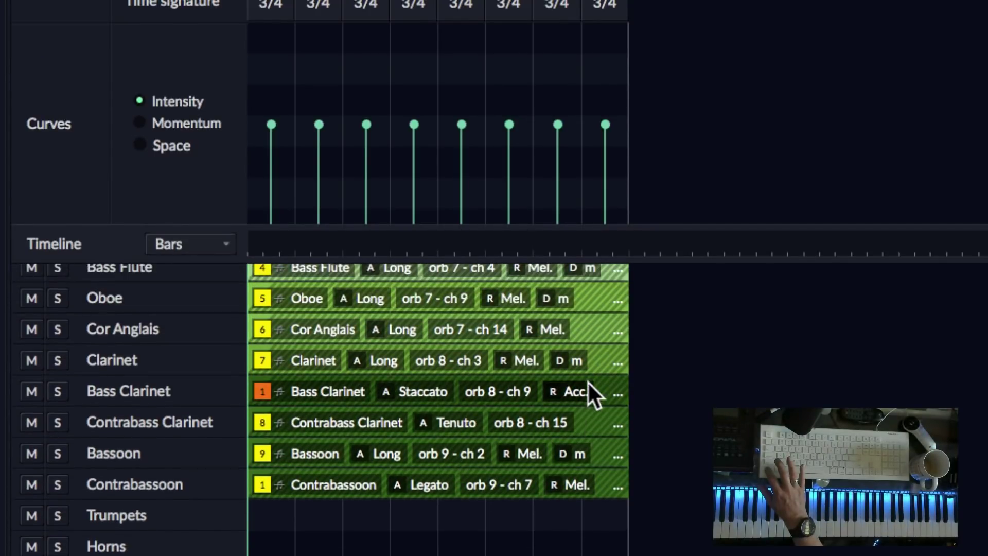
pyautogui.scroll(10, 585, 382)
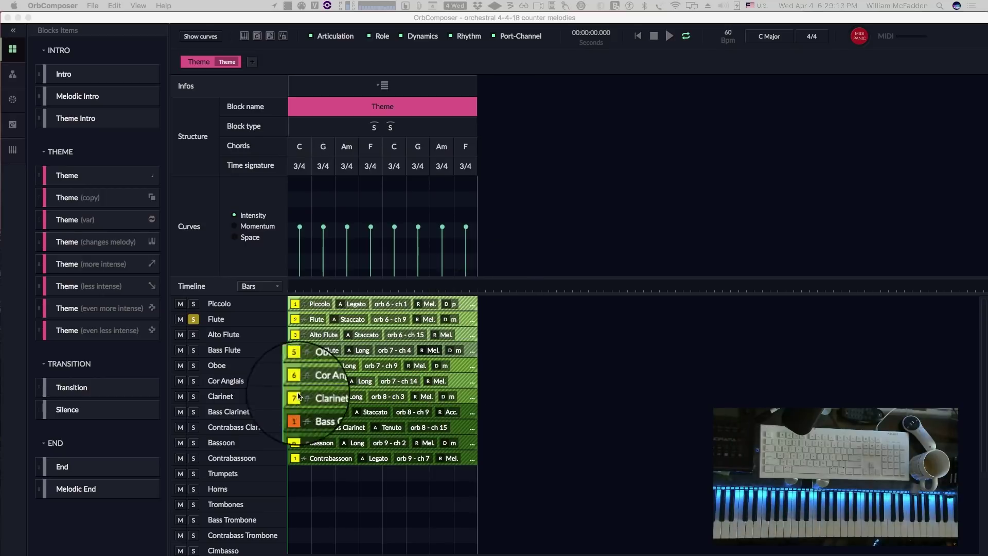
# Solo the Alto Flute alongside the Flute and start playback, adding Bass Flute, Oboe, Cor Anglais and Clarinet one by one.
pyautogui.click(194, 334)
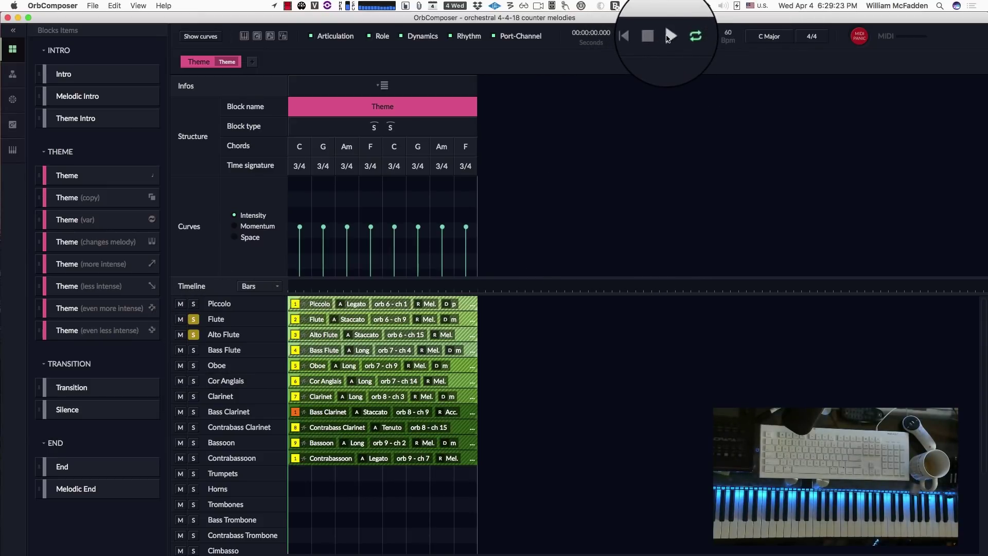
pyautogui.click(668, 36)
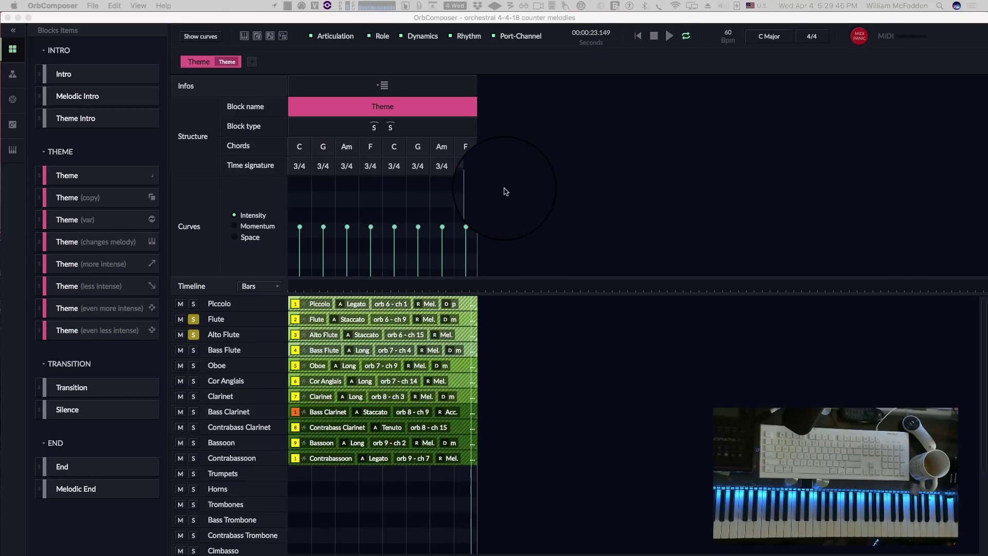
pyautogui.click(195, 353)
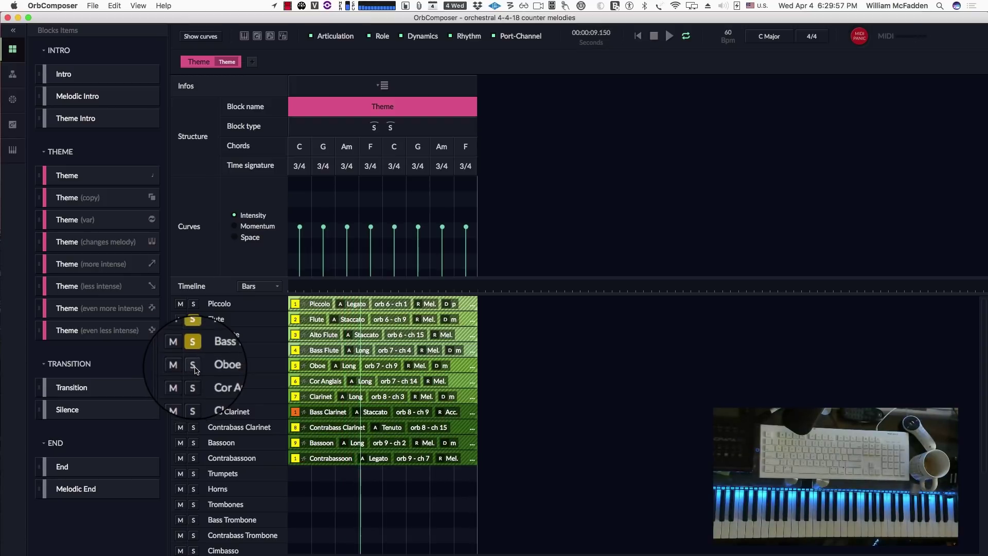
pyautogui.click(195, 366)
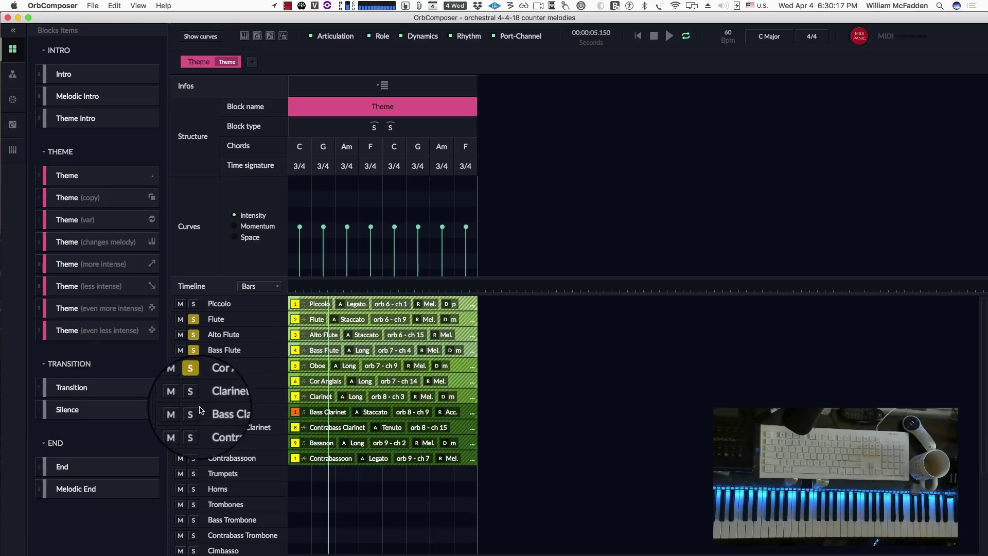
pyautogui.click(193, 400)
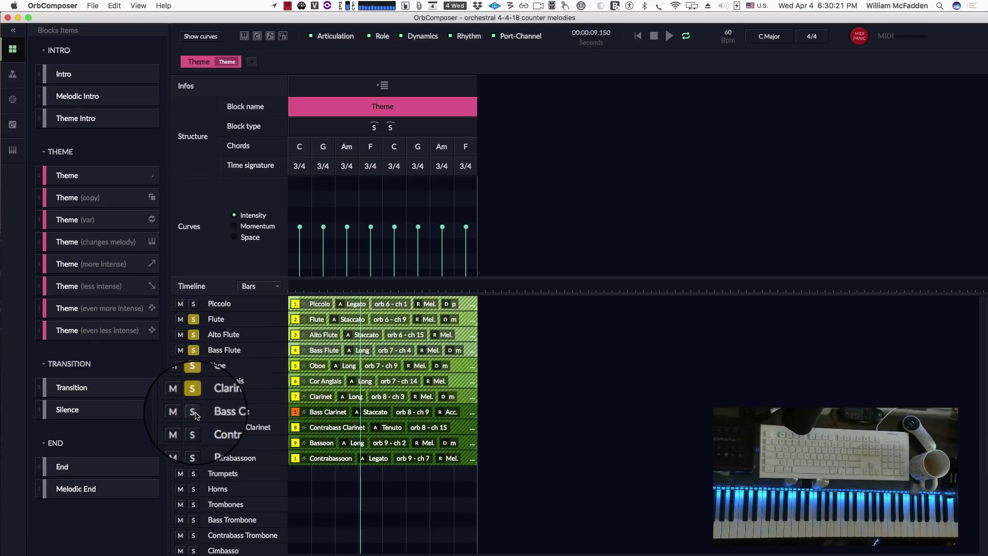
# Add Bass Clarinet, Contrabass Clarinet, Bassoon and Contrabassoon to the soloed tracks during playback, then stop it.
pyautogui.click(195, 414)
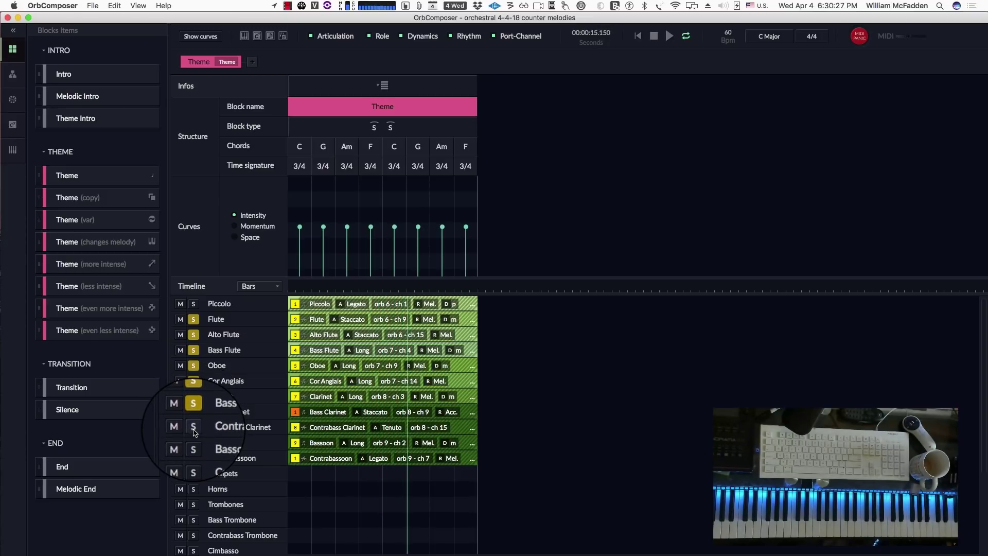
pyautogui.click(193, 427)
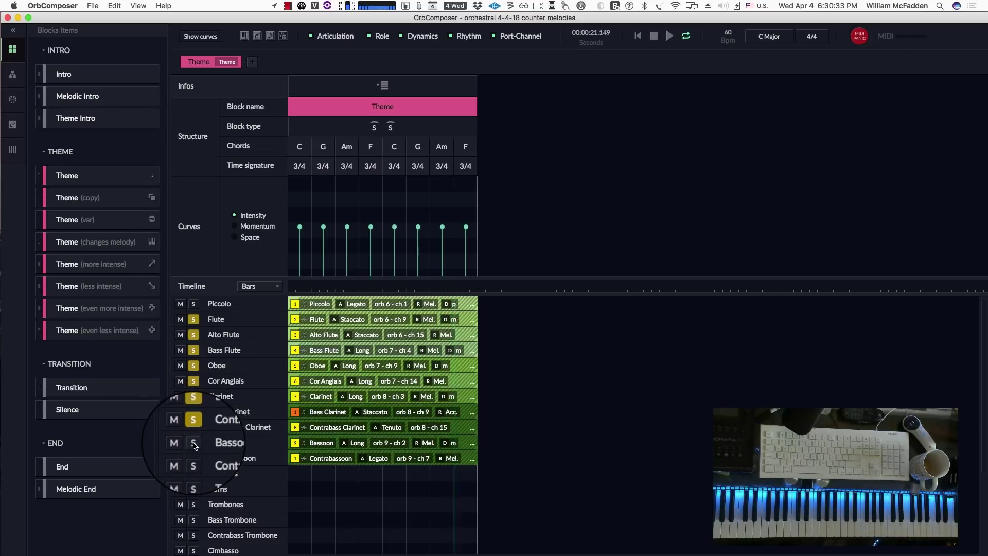
pyautogui.click(193, 442)
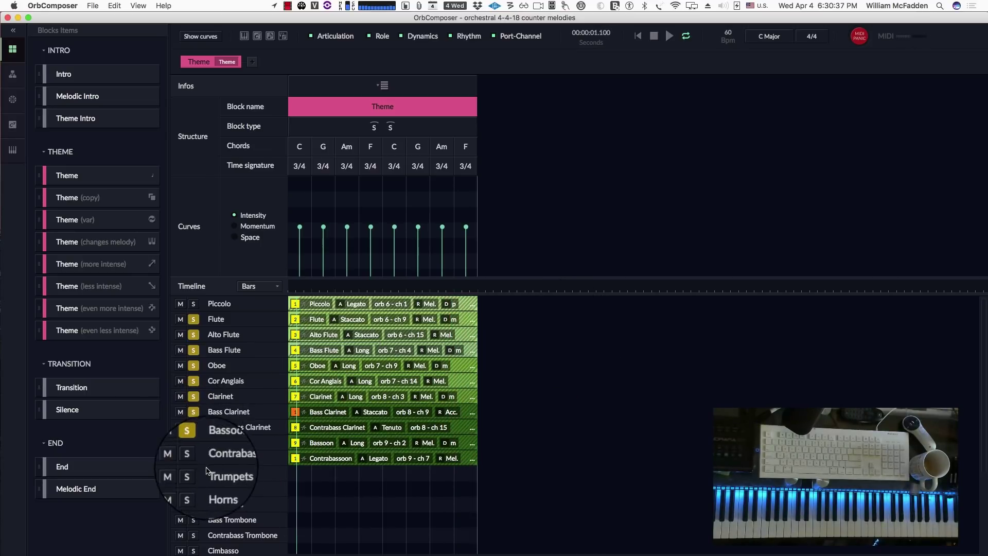
pyautogui.click(194, 459)
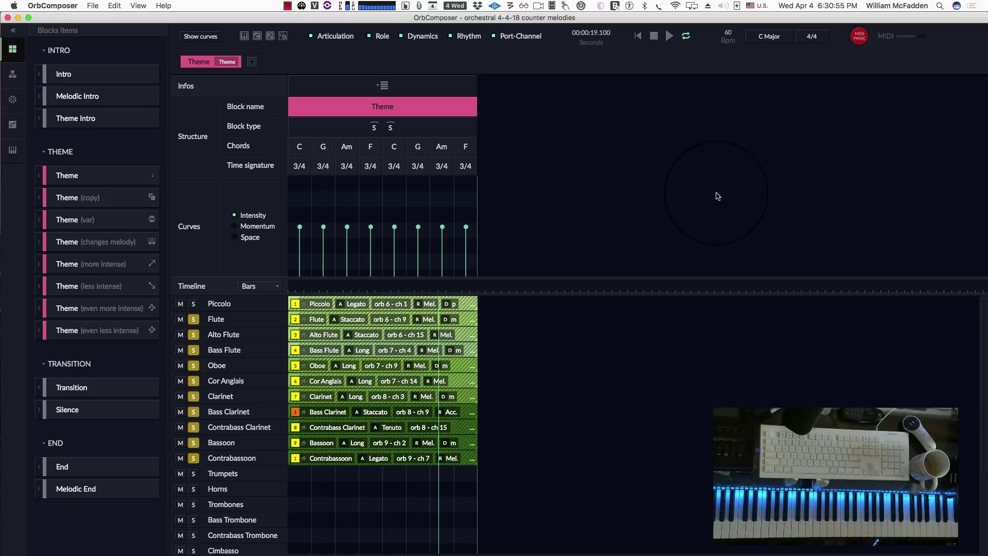
pyautogui.click(655, 36)
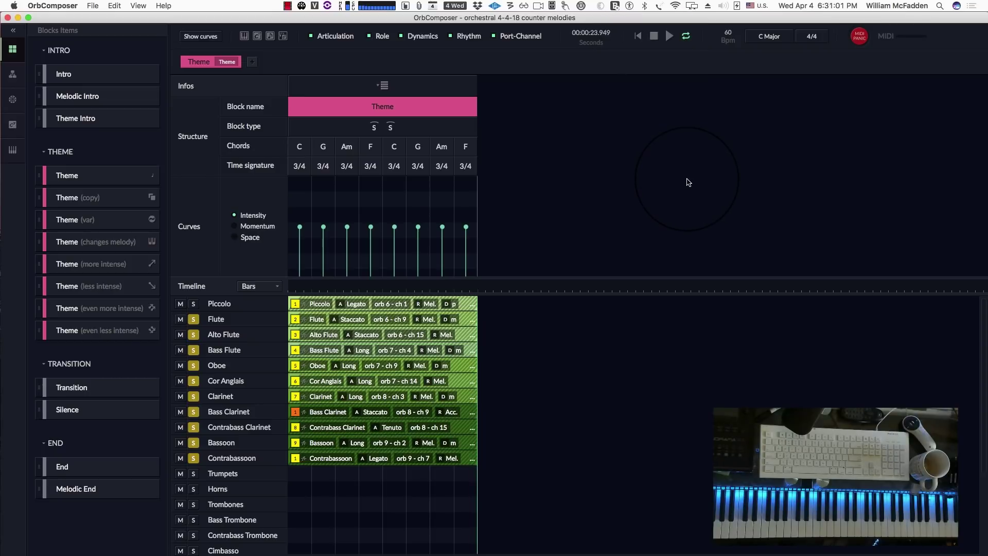